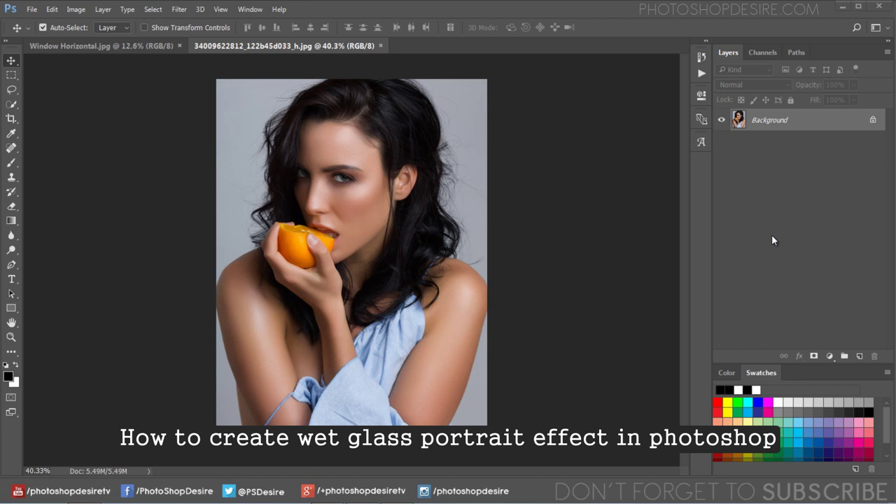
# Step: Zoom around the portrait, then bring up the Window Horizontal.jpg wet glass document
pyautogui.scroll(2, 382, 213)
pyautogui.scroll(1, 358, 213)
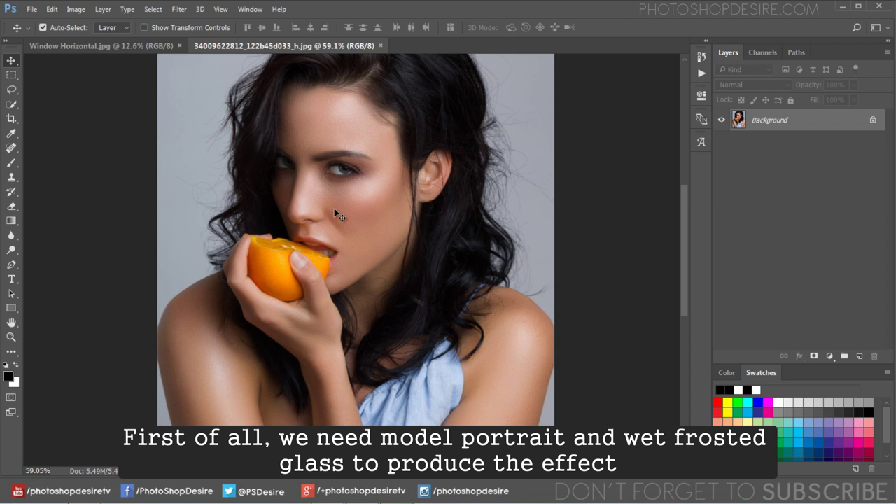
pyautogui.scroll(-1, 363, 216)
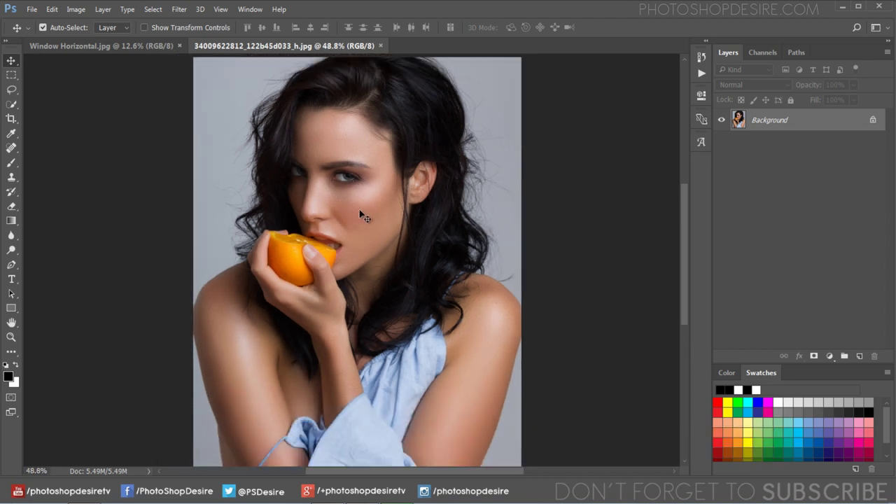
pyautogui.scroll(-1, 363, 215)
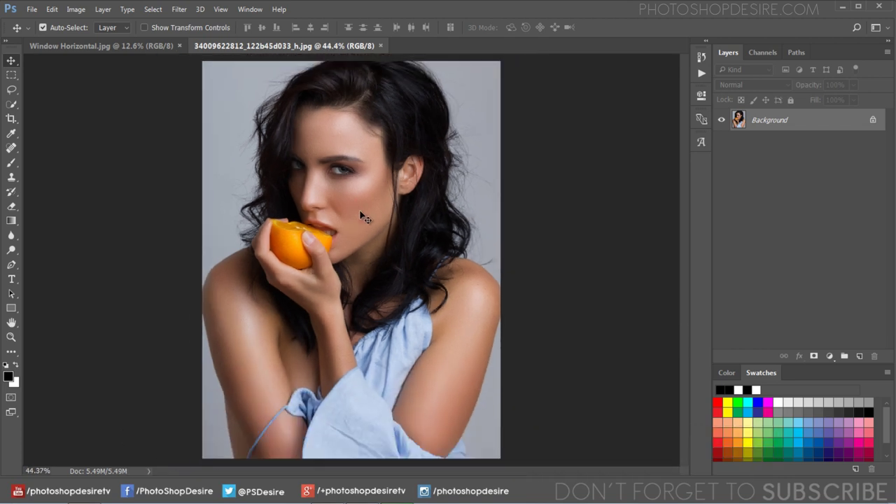
pyautogui.click(149, 47)
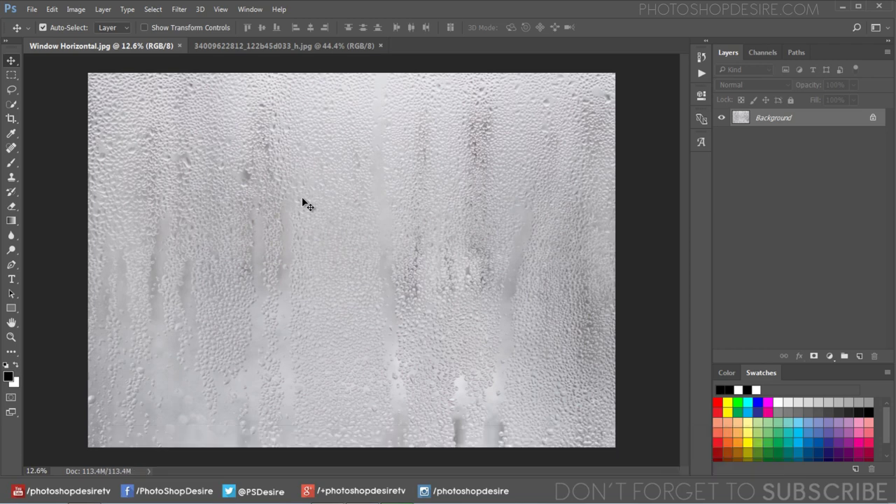
# Step: On the portrait, duplicate Background as Background copy and convert the copy to a smart object
pyautogui.click(244, 48)
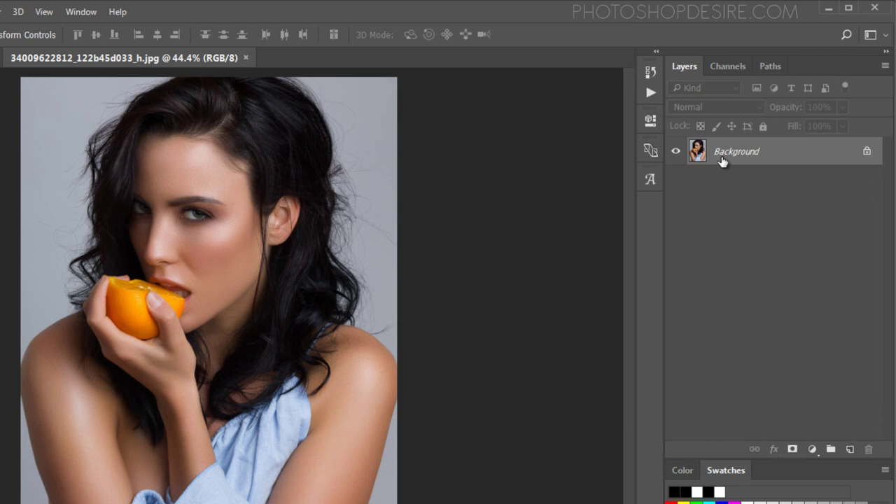
pyautogui.rightClick(723, 160)
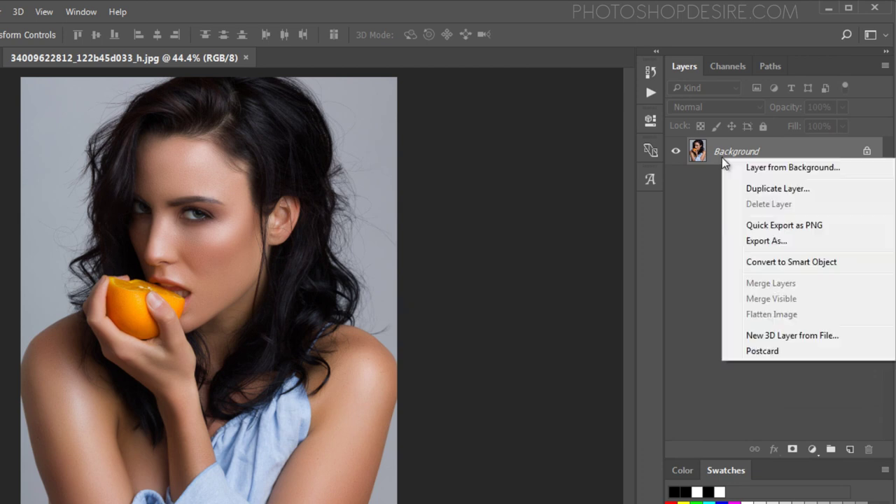
pyautogui.click(820, 188)
pyautogui.click(382, 161)
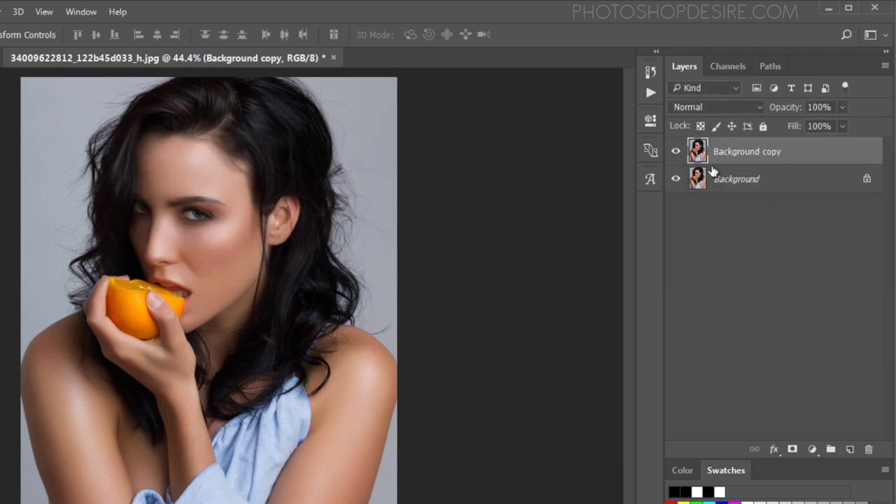
pyautogui.rightClick(788, 156)
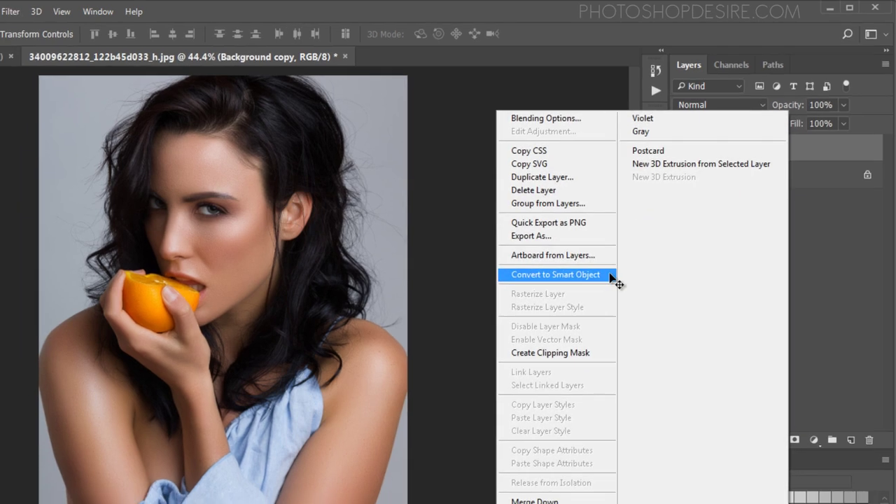
pyautogui.click(606, 281)
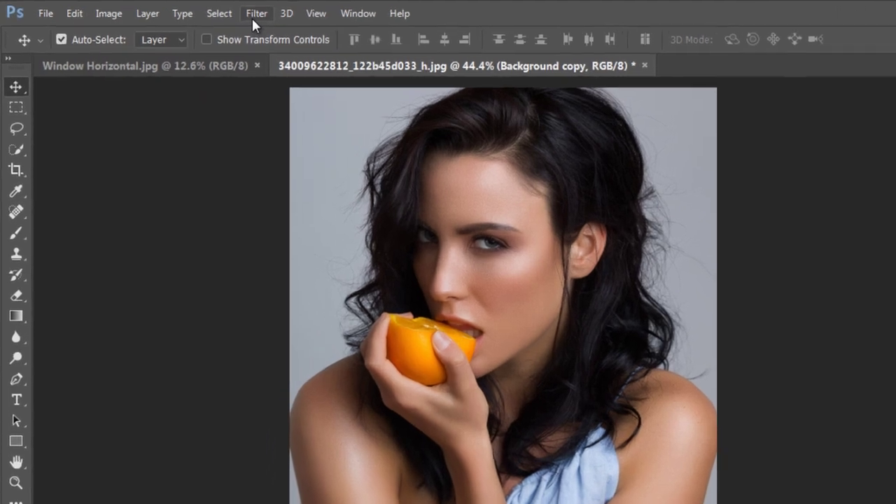
# Step: Apply an 18.0-pixel Gaussian Blur smart filter to Background copy, then return to Window Horizontal.jpg
pyautogui.click(180, 9)
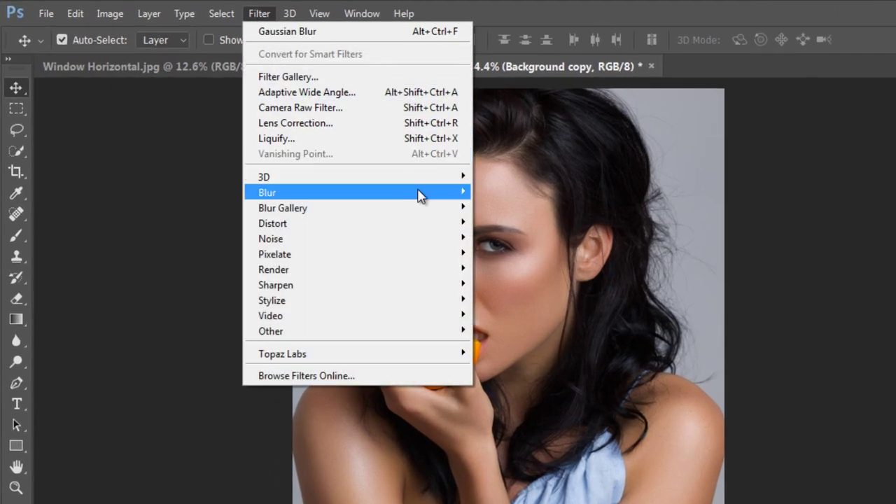
pyautogui.moveTo(251, 181)
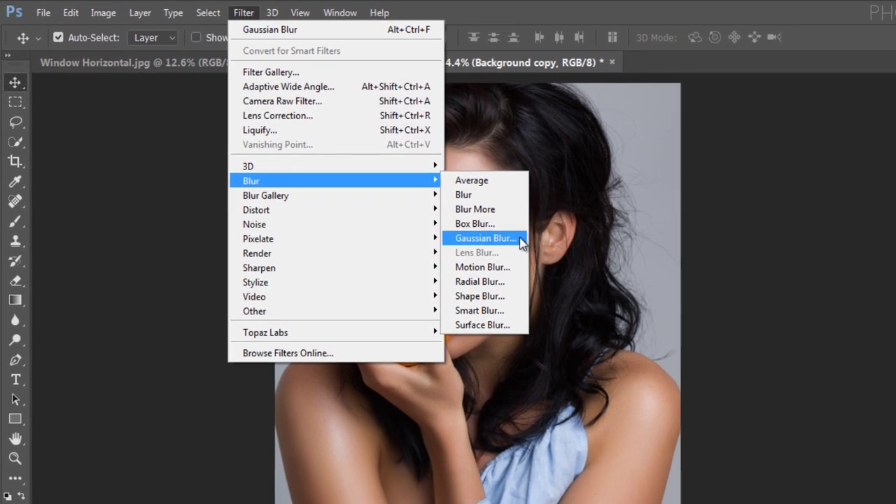
pyautogui.click(518, 253)
pyautogui.click(669, 327)
pyautogui.click(669, 327)
pyautogui.click(669, 327)
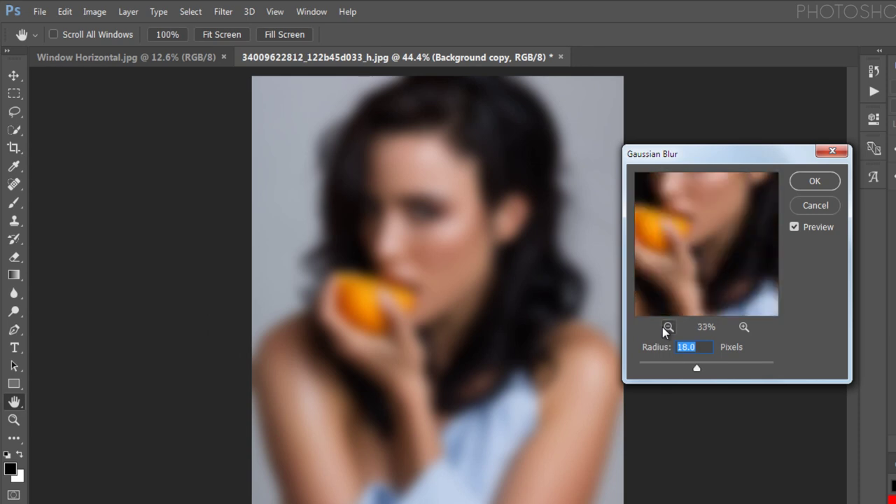
pyautogui.click(669, 327)
pyautogui.click(706, 348)
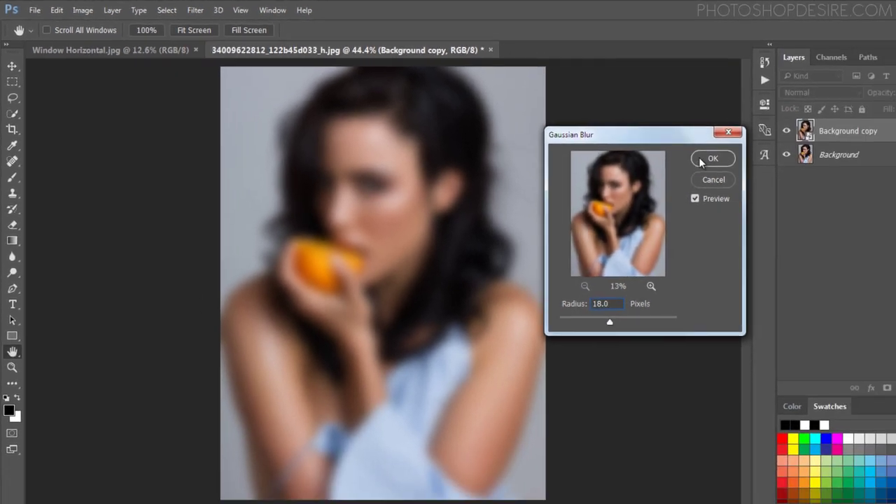
pyautogui.click(702, 161)
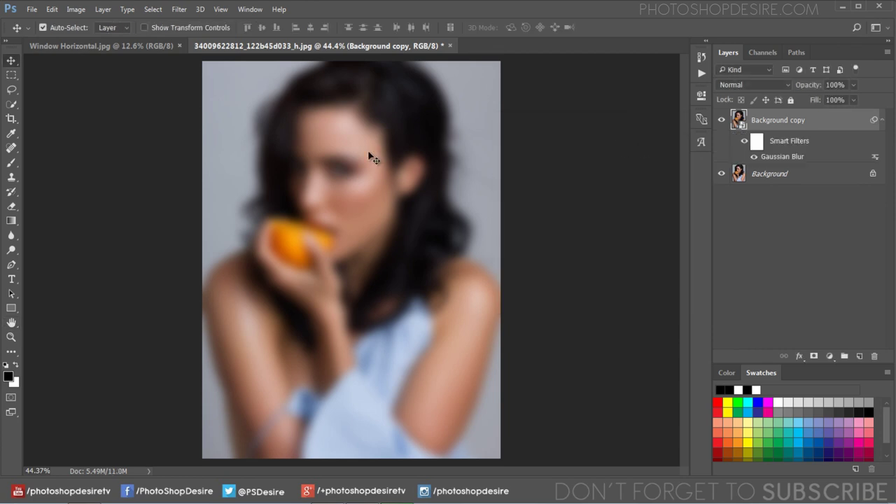
pyautogui.click(64, 46)
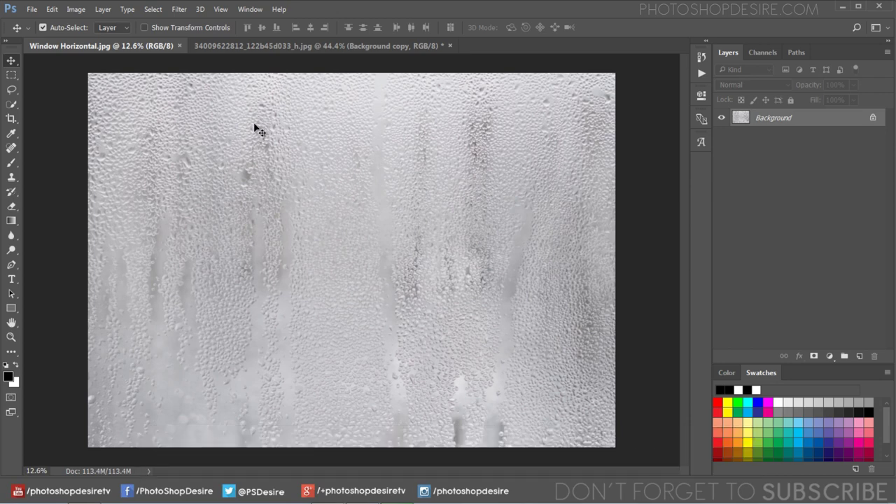
# Step: Drag the wet glass image into the portrait as Layer 1 and begin scaling it
pyautogui.moveTo(258, 130)
pyautogui.mouseDown()
pyautogui.moveTo(262, 47)
pyautogui.moveTo(296, 164)
pyautogui.mouseUp()
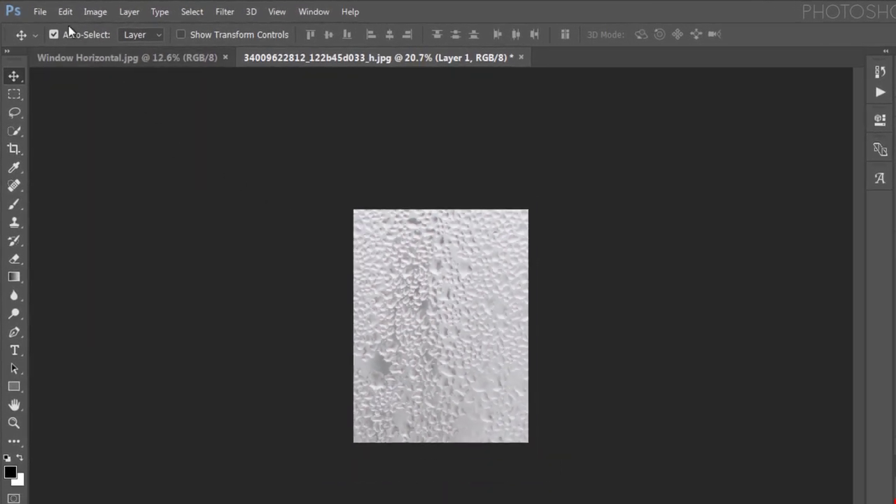
pyautogui.click(62, 12)
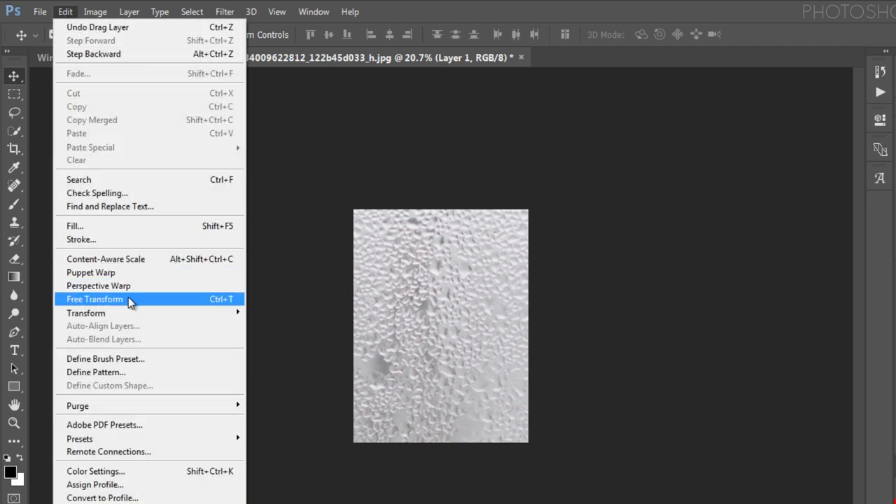
pyautogui.moveTo(105, 313)
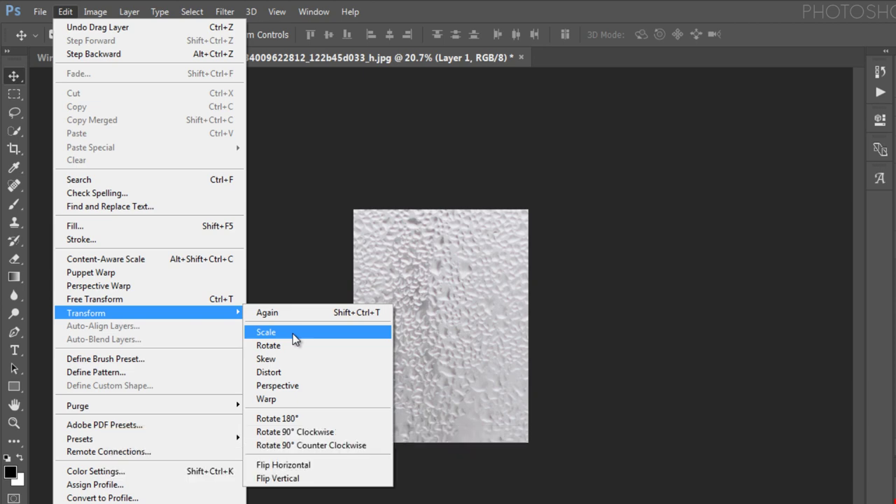
pyautogui.click(291, 332)
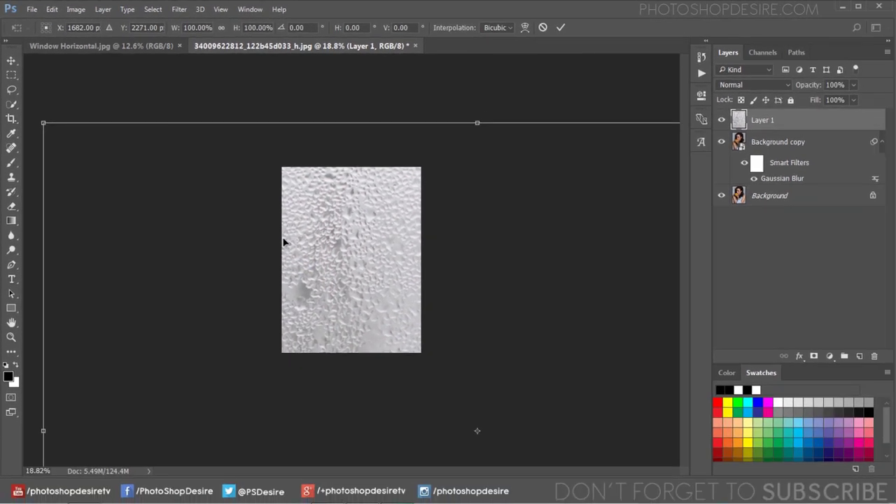
pyautogui.hotkey('ctrl', '-')
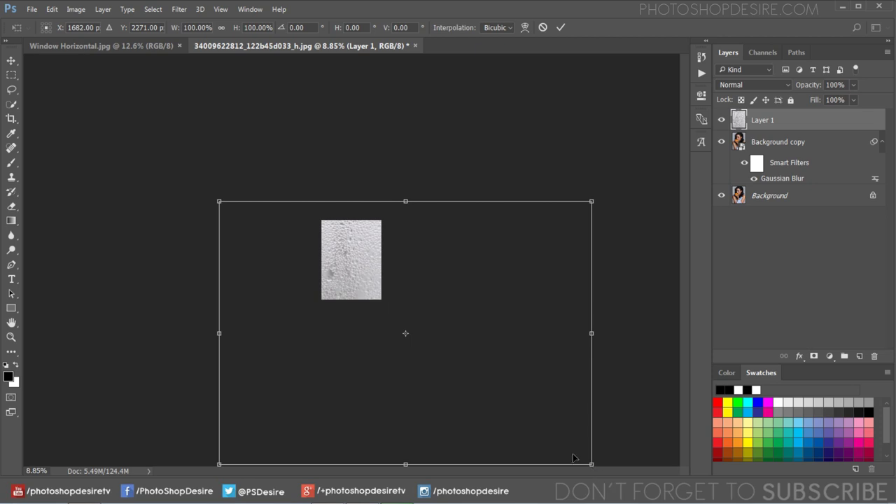
pyautogui.hotkey('ctrl', '-')
pyautogui.moveTo(548, 432); pyautogui.dragTo(367, 283)
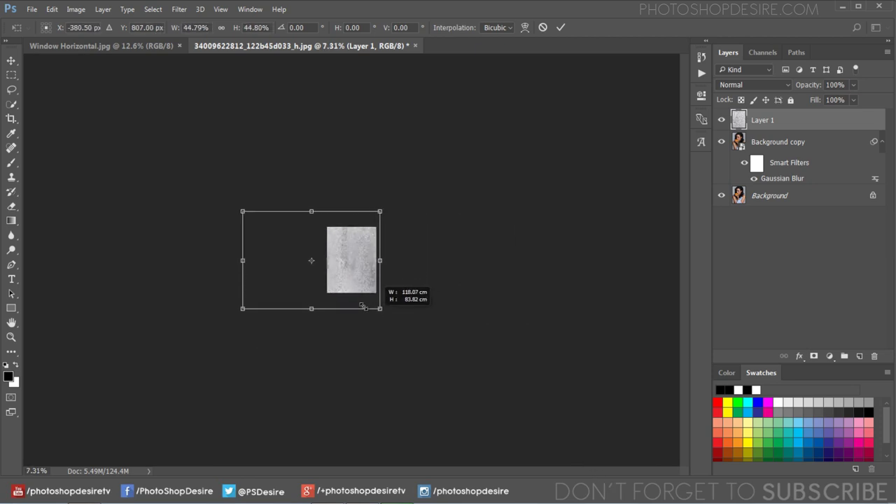
pyautogui.hotkey('ctrl', '+')
# Step: Position and enlarge Layer 1 to cover the whole canvas, then commit the transform
pyautogui.scroll(3, 360, 280)
pyautogui.scroll(2, 356, 284)
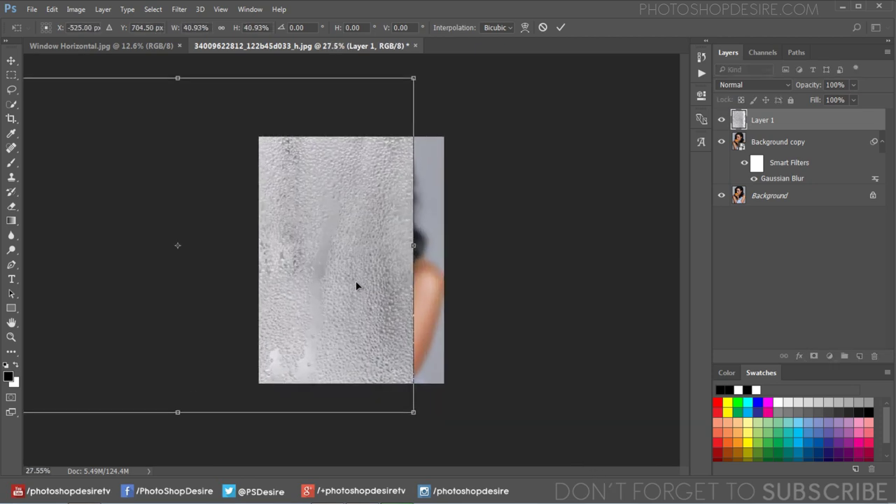
pyautogui.moveTo(357, 284)
pyautogui.mouseDown()
pyautogui.moveTo(472, 300)
pyautogui.moveTo(380, 261)
pyautogui.mouseUp()
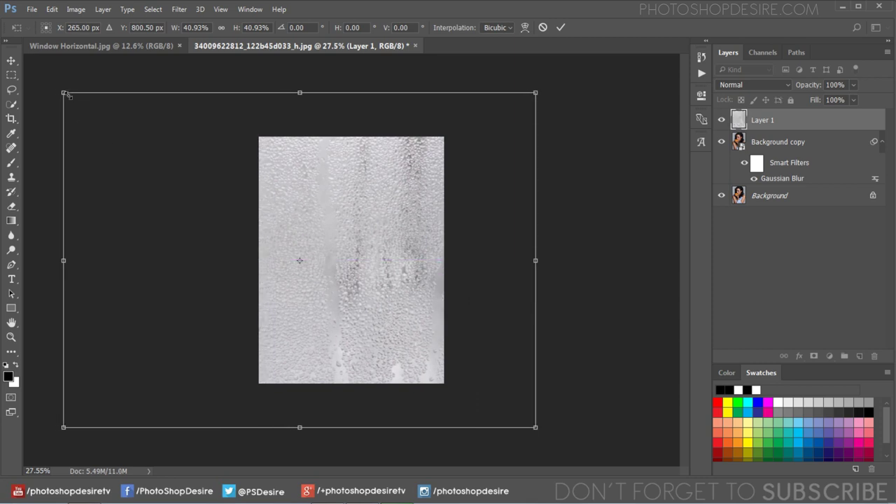
pyautogui.moveTo(64, 92); pyautogui.dragTo(181, 167)
pyautogui.moveTo(451, 353); pyautogui.dragTo(441, 329)
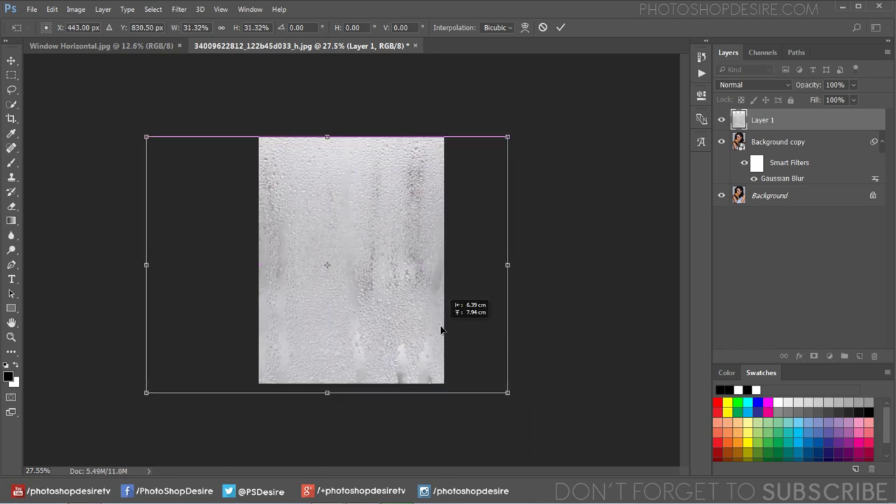
pyautogui.moveTo(508, 392); pyautogui.dragTo(543, 411)
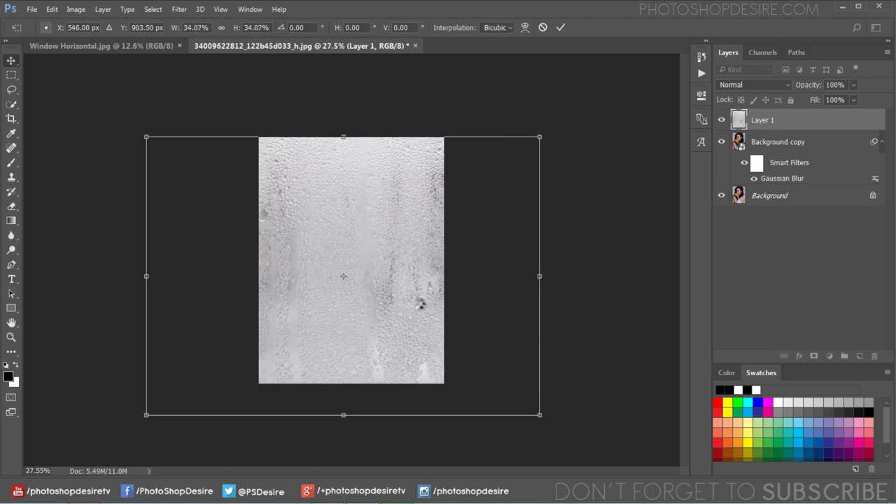
pyautogui.press('Return')
pyautogui.scroll(3, 405, 279)
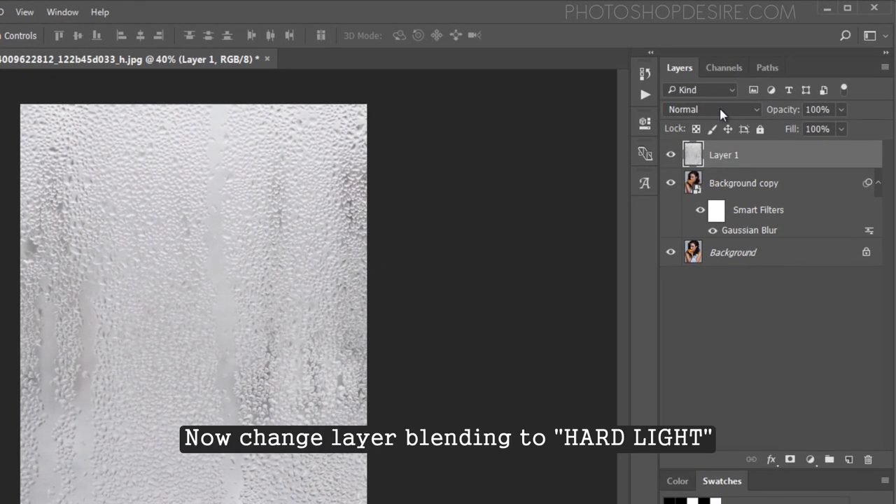
# Step: Set Layer 1 to the Hard Light blend mode and nudge it slightly into place
pyautogui.click(722, 114)
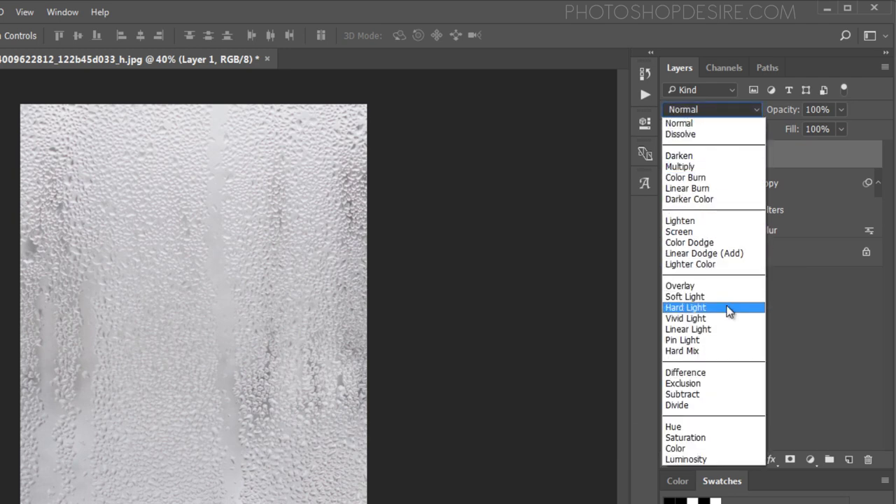
pyautogui.click(729, 308)
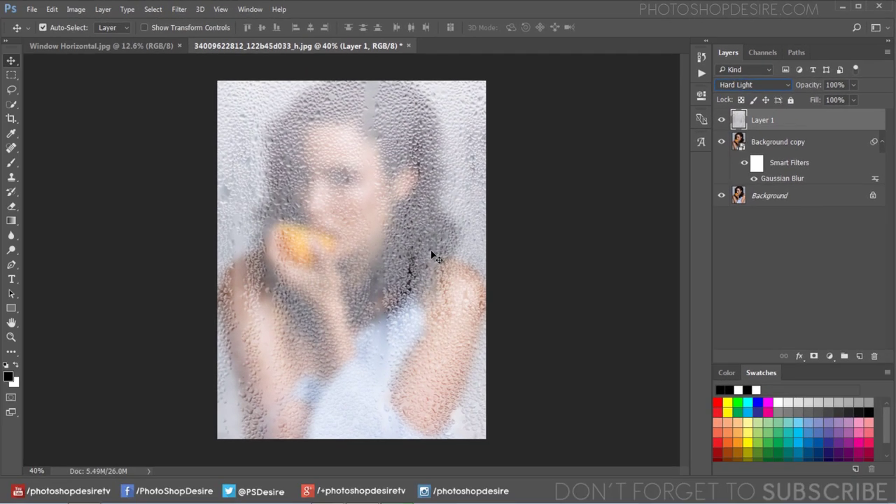
pyautogui.moveTo(428, 253)
pyautogui.mouseDown()
pyautogui.moveTo(401, 253)
pyautogui.moveTo(406, 245)
pyautogui.mouseUp()
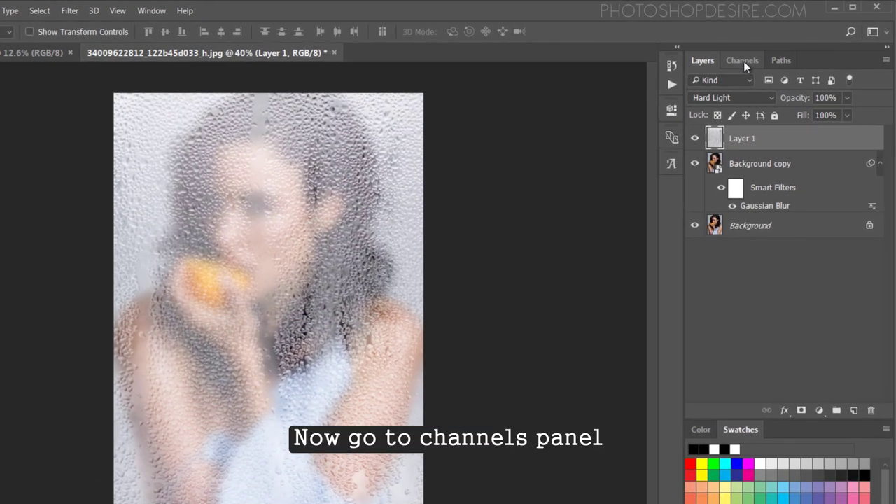
# Step: Create a new black Alpha 1 channel from the Channels panel
pyautogui.click(744, 60)
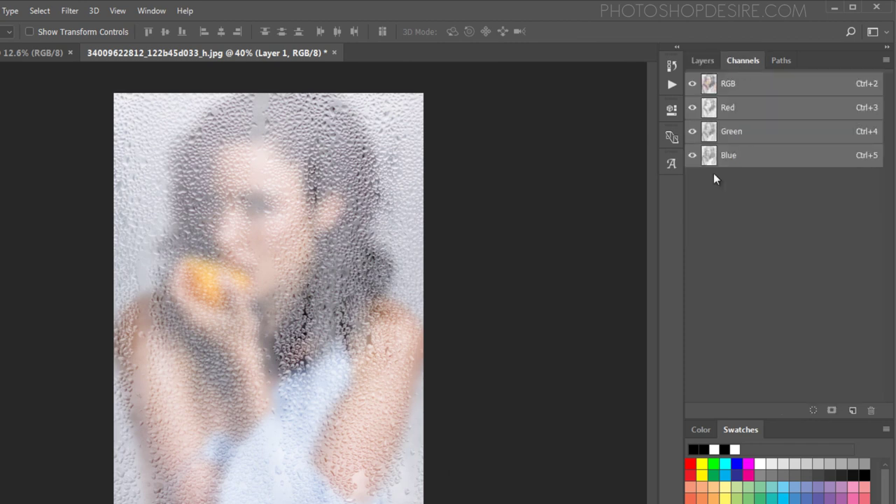
pyautogui.click(852, 412)
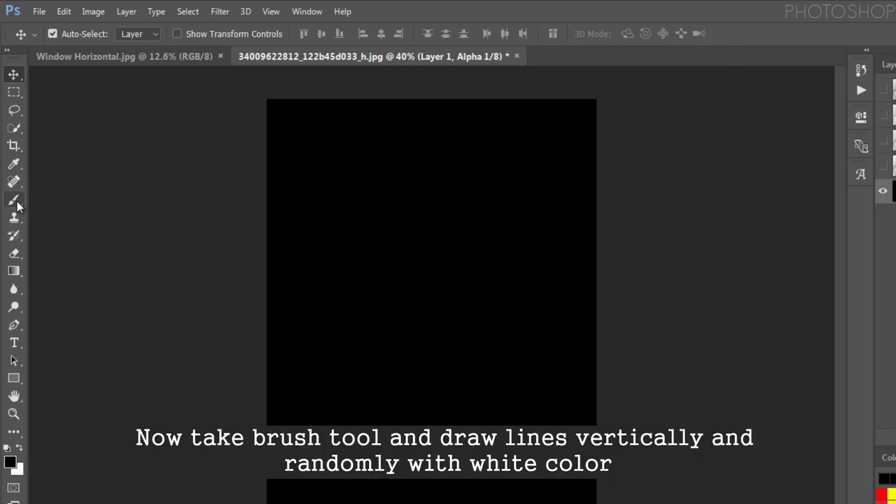
# Step: Set up a white soft round brush at 0% hardness and 99 px size
pyautogui.click(17, 201)
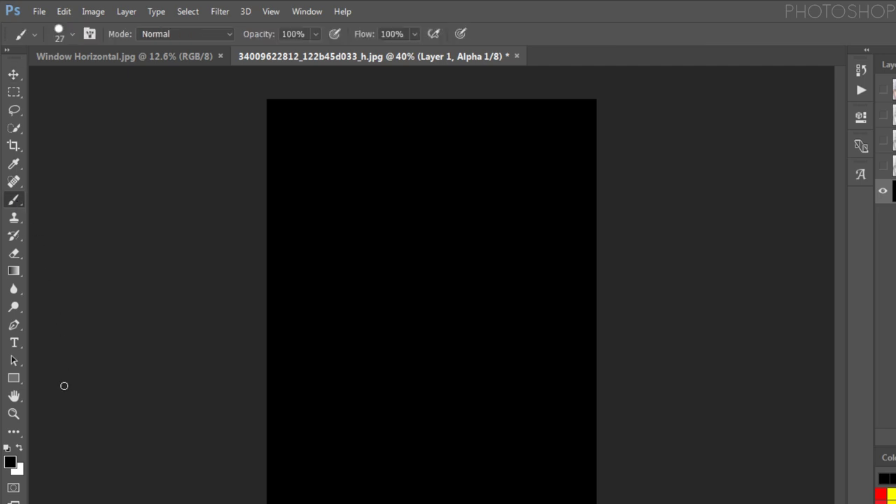
pyautogui.click(20, 448)
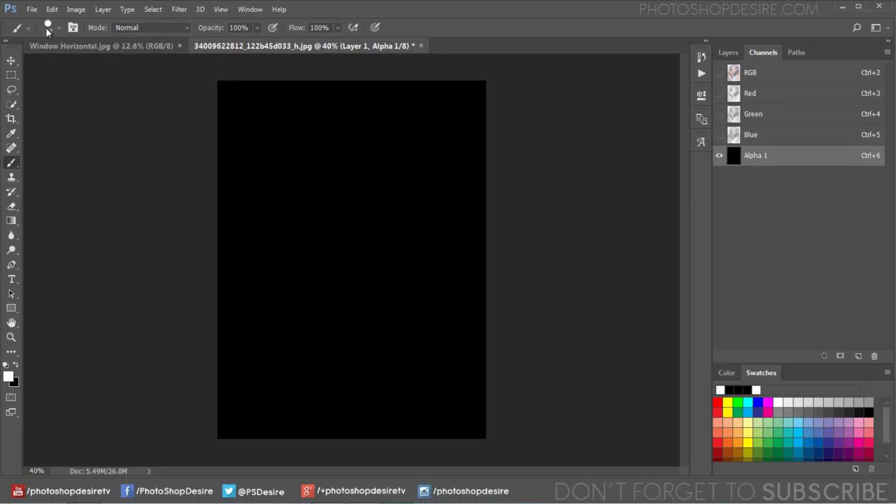
pyautogui.click(47, 28)
pyautogui.click(61, 137)
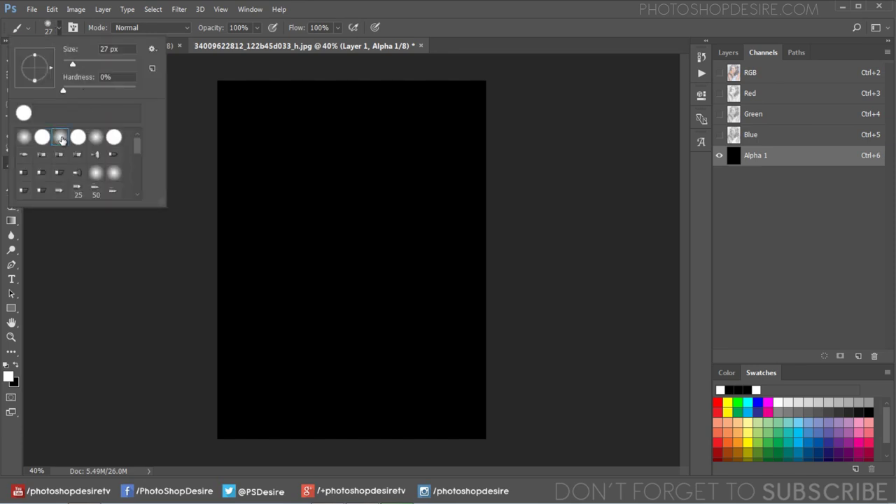
pyautogui.moveTo(79, 63); pyautogui.dragTo(82, 67)
pyautogui.moveTo(107, 63); pyautogui.dragTo(114, 64)
pyautogui.click(98, 64)
# Step: Paint thick wavy white vertical streaks down the Alpha 1 channel
pyautogui.moveTo(276, 86)
pyautogui.mouseDown()
pyautogui.moveTo(286, 189)
pyautogui.moveTo(264, 440)
pyautogui.mouseUp()
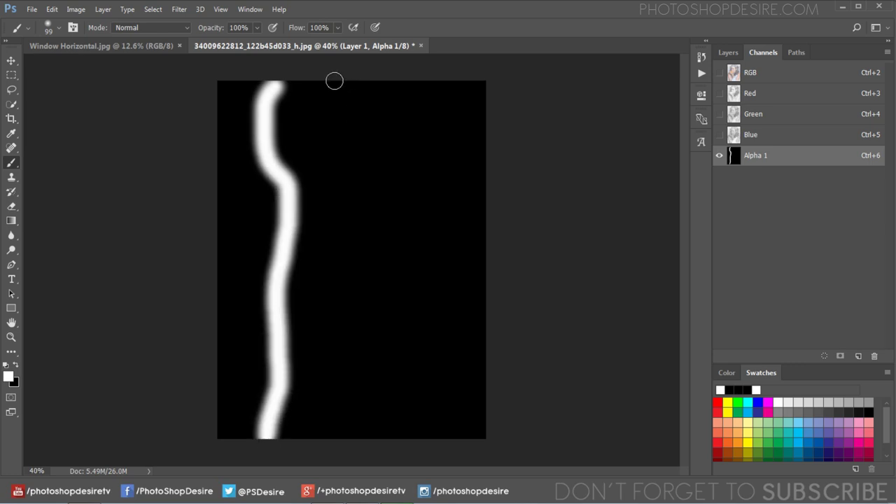
pyautogui.moveTo(332, 80)
pyautogui.mouseDown()
pyautogui.moveTo(372, 219)
pyautogui.moveTo(361, 440)
pyautogui.mouseUp()
pyautogui.moveTo(402, 80)
pyautogui.mouseDown()
pyautogui.moveTo(413, 329)
pyautogui.moveTo(429, 440)
pyautogui.mouseUp()
pyautogui.moveTo(230, 144)
pyautogui.mouseDown()
pyautogui.moveTo(240, 370)
pyautogui.moveTo(219, 436)
pyautogui.mouseUp()
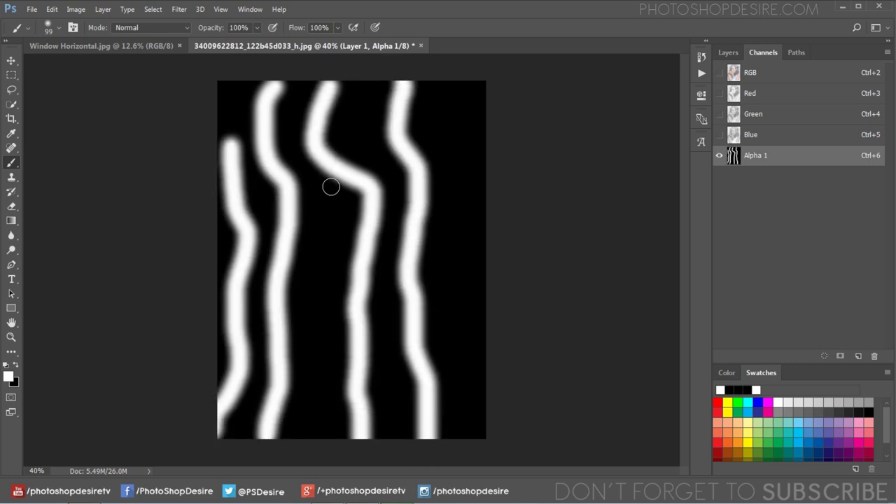
pyautogui.moveTo(328, 199); pyautogui.dragTo(328, 222)
pyautogui.moveTo(327, 324); pyautogui.dragTo(323, 419)
pyautogui.moveTo(458, 94); pyautogui.dragTo(463, 407)
# Step: Shrink the brush to 38 px and paint thinner drip streaks across the channel
pyautogui.click(56, 29)
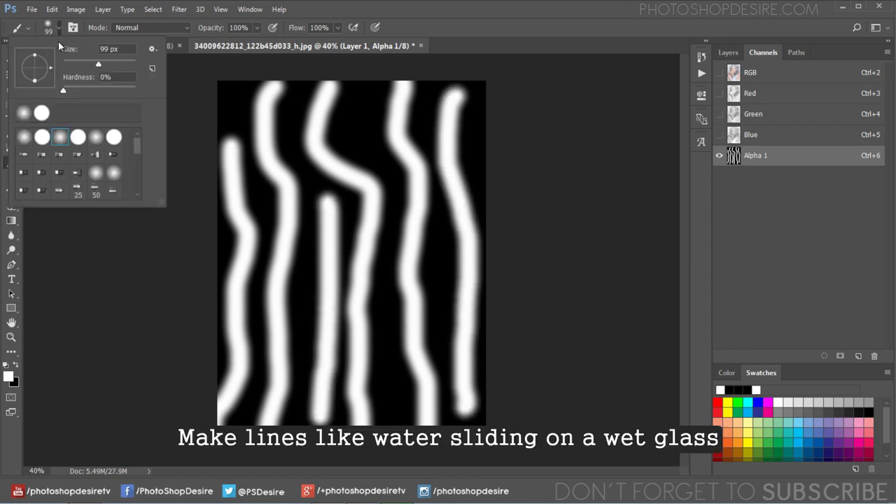
pyautogui.click(76, 64)
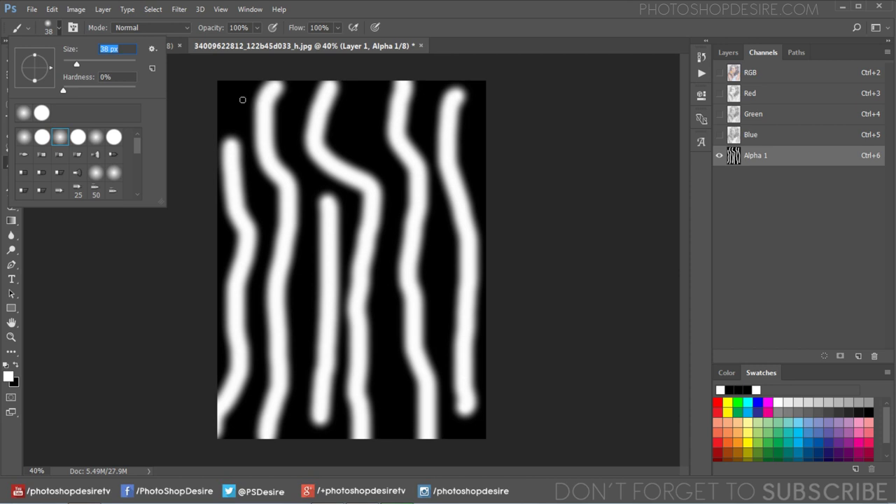
pyautogui.moveTo(298, 100); pyautogui.dragTo(282, 172)
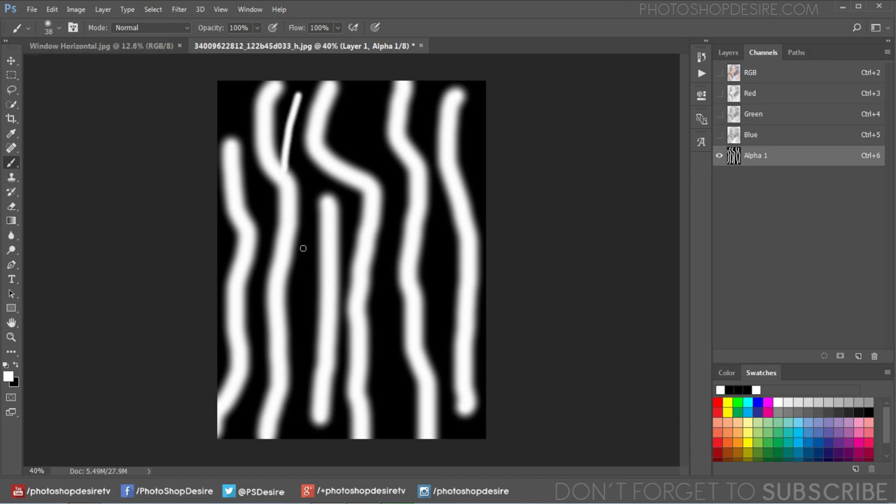
pyautogui.moveTo(304, 245); pyautogui.dragTo(305, 454)
pyautogui.moveTo(382, 281); pyautogui.dragTo(404, 501)
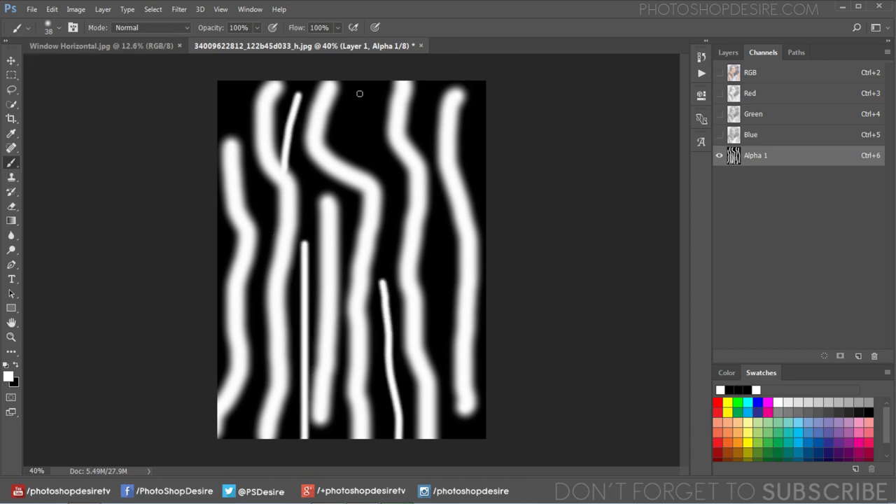
pyautogui.moveTo(359, 91); pyautogui.dragTo(342, 190)
pyautogui.moveTo(398, 176); pyautogui.dragTo(380, 256)
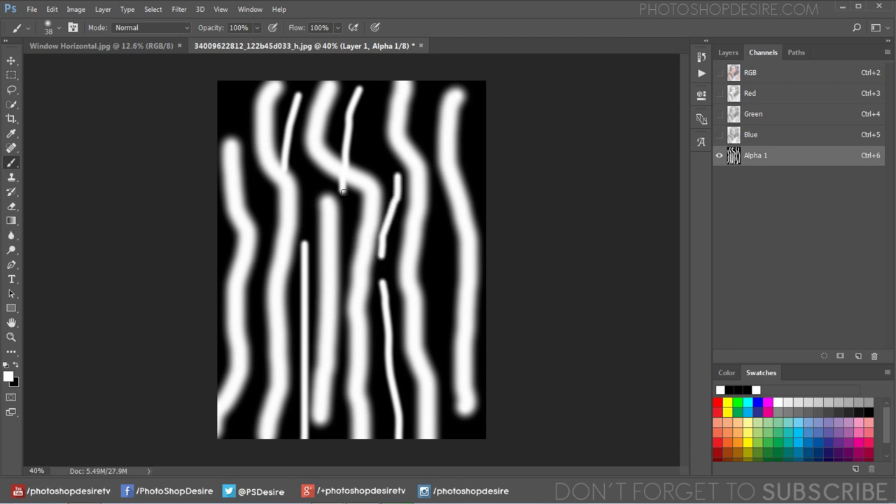
pyautogui.moveTo(341, 191); pyautogui.dragTo(319, 215)
pyautogui.moveTo(436, 217); pyautogui.dragTo(452, 438)
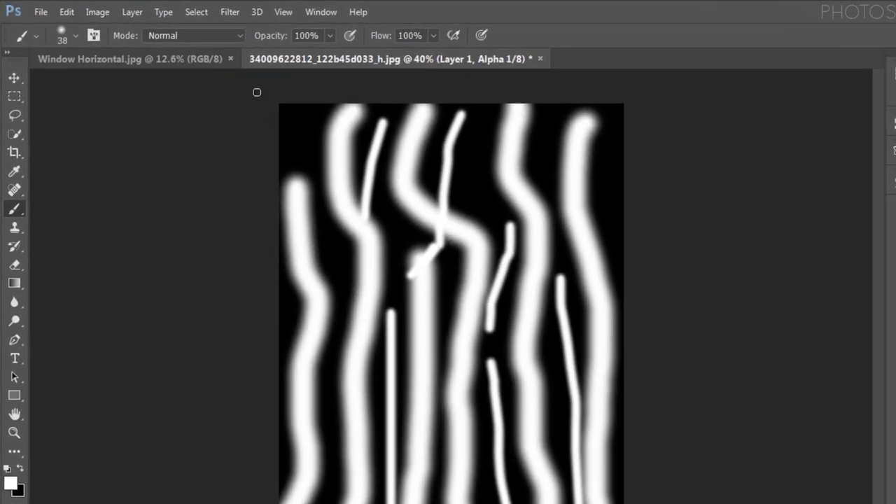
# Step: Apply a Sine Wave distortion with 4 generators, wavelength 1–75, amplitude 1–17 to Alpha 1
pyautogui.click(230, 12)
pyautogui.moveTo(241, 198)
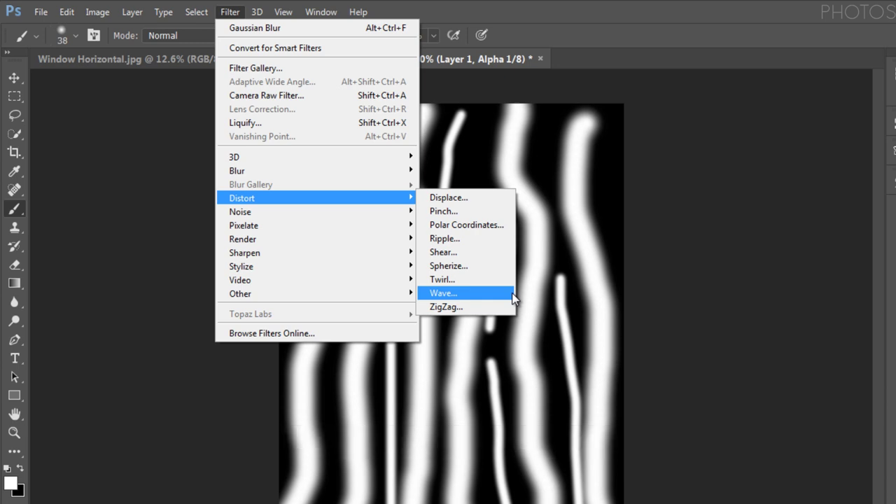
pyautogui.click(487, 285)
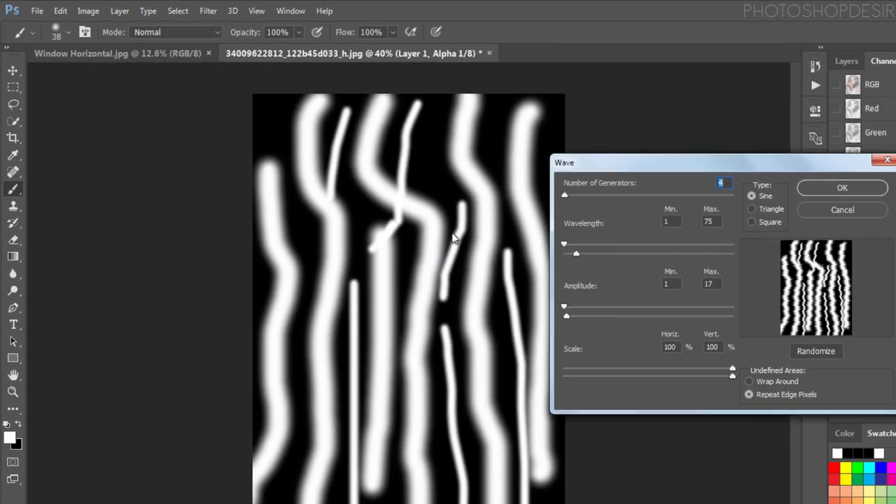
pyautogui.click(733, 190)
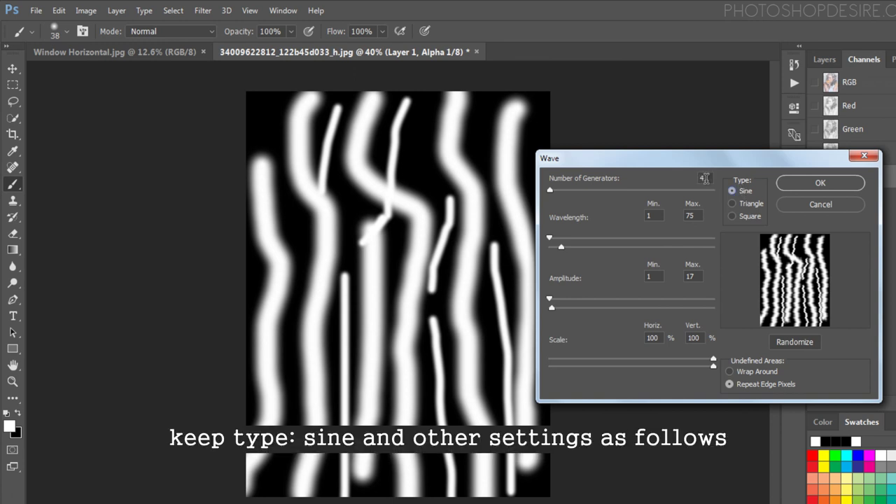
pyautogui.click(711, 179)
pyautogui.press('Tab')
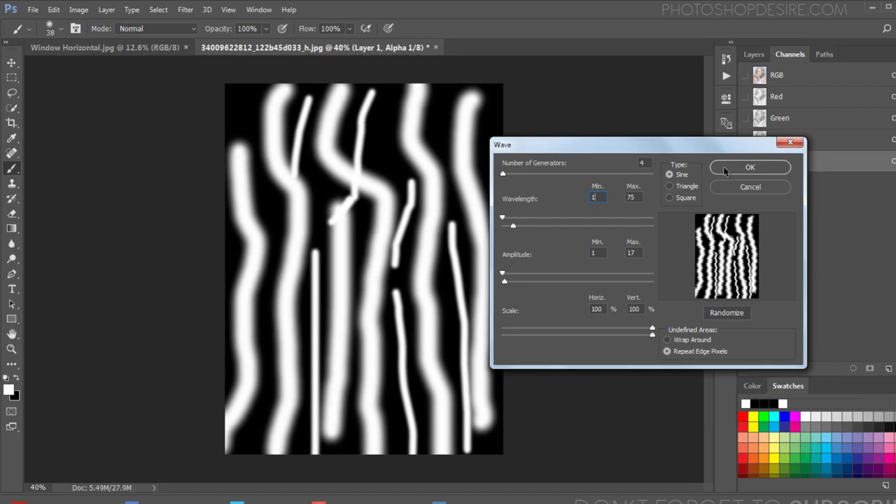
pyautogui.click(820, 183)
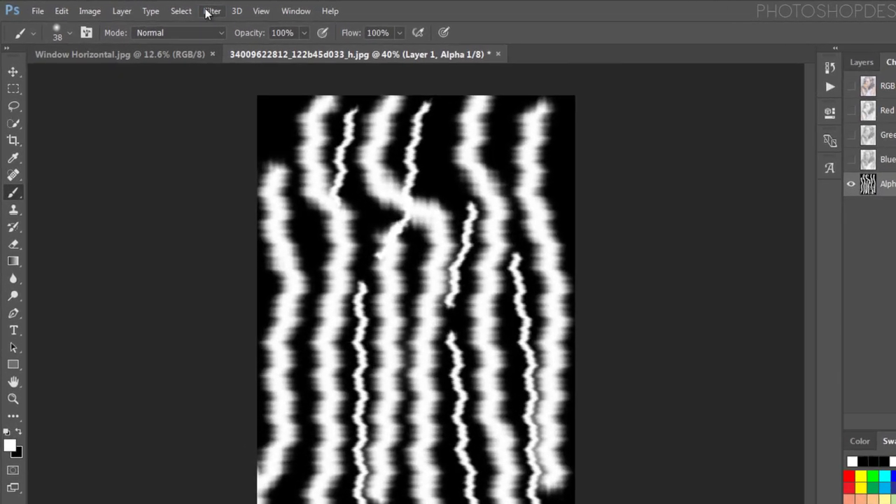
# Step: Apply a Ripple filter at amount 999 with Medium size to the Alpha 1 channel
pyautogui.click(179, 10)
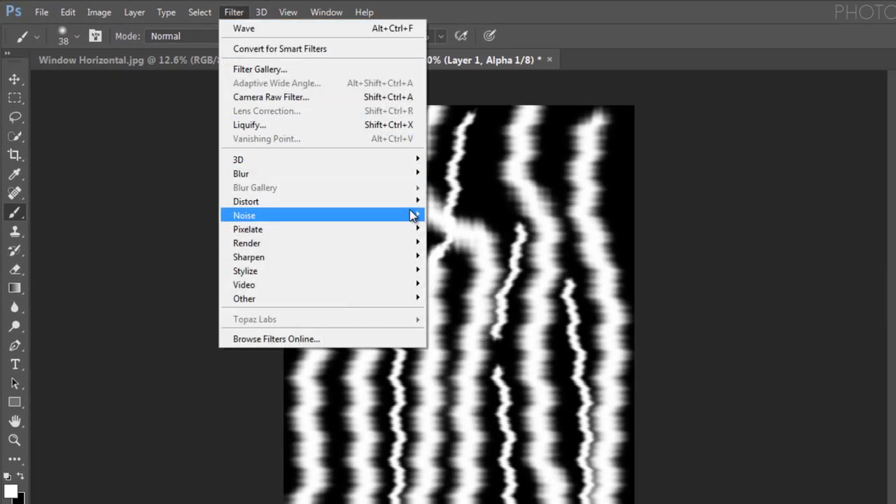
pyautogui.moveTo(246, 201)
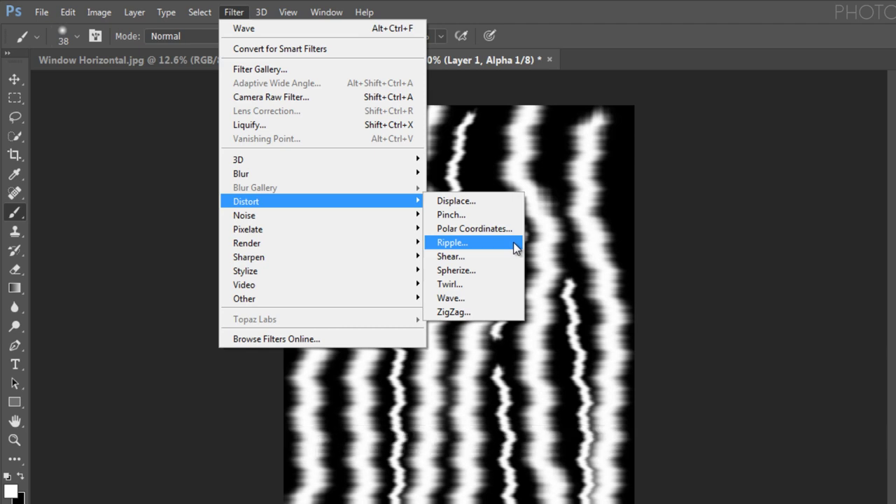
pyautogui.click(515, 245)
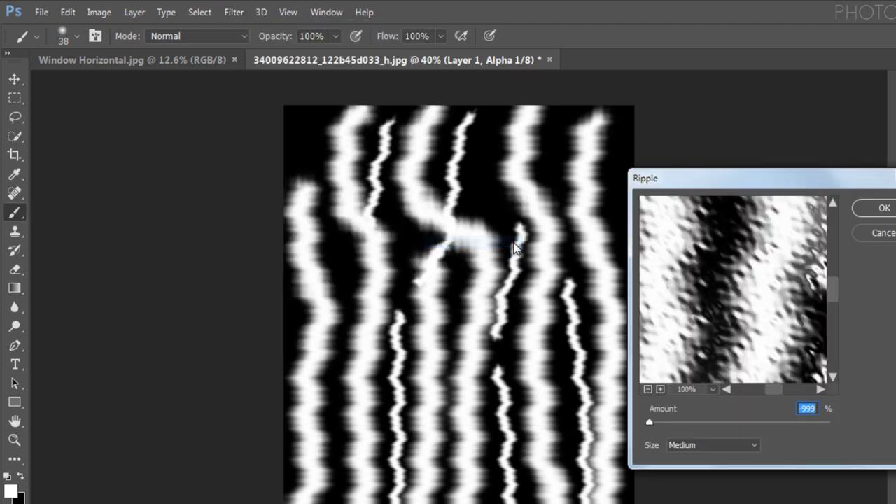
pyautogui.click(647, 390)
pyautogui.click(647, 390)
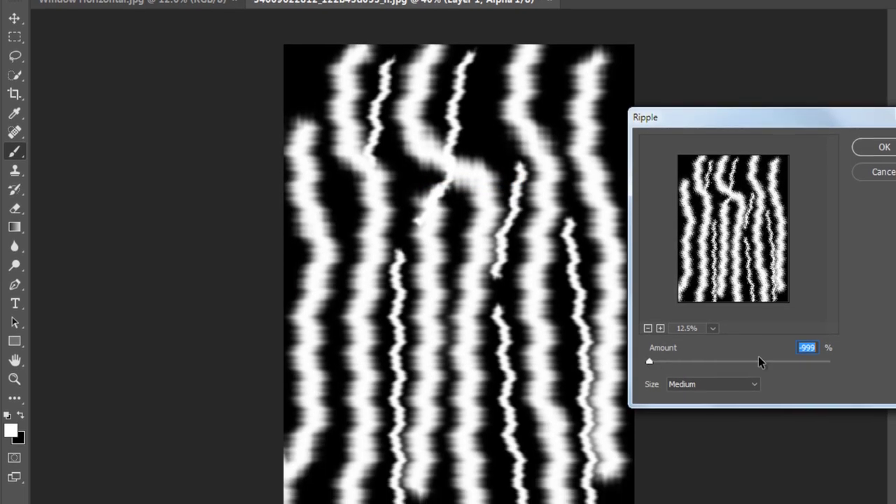
pyautogui.moveTo(649, 361)
pyautogui.mouseDown()
pyautogui.moveTo(803, 363)
pyautogui.moveTo(581, 363)
pyautogui.mouseUp()
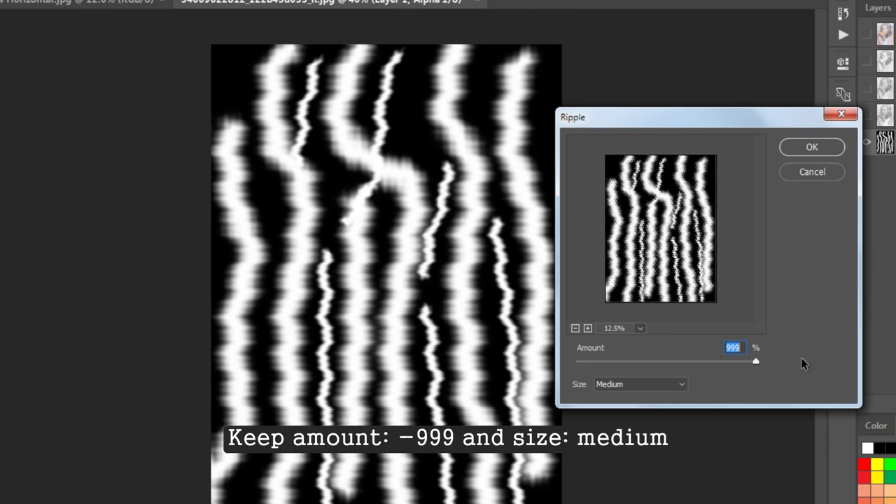
pyautogui.click(658, 385)
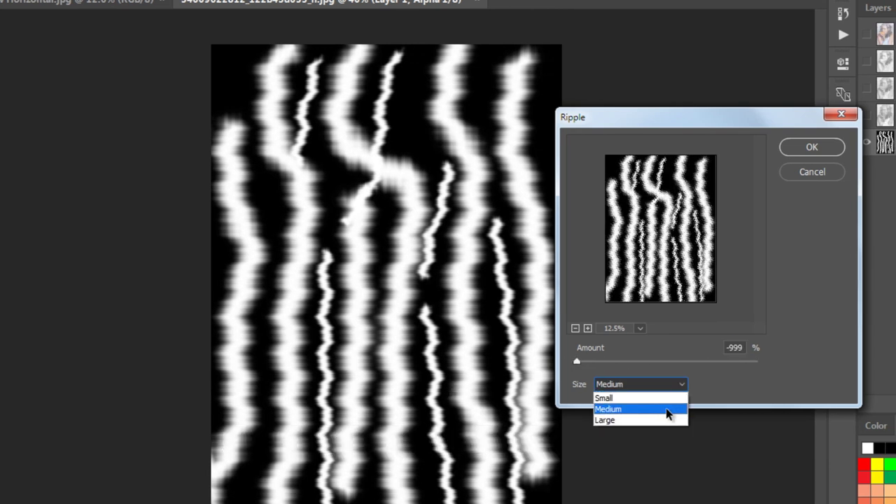
pyautogui.click(667, 414)
pyautogui.click(805, 147)
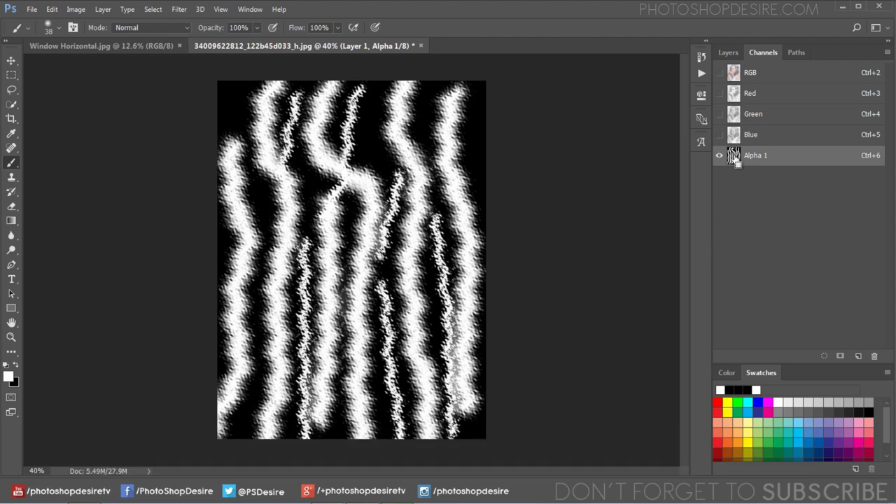
# Step: Load Alpha 1 as a selection, return to the RGB channel, and select Background copy
pyautogui.keyDown('ctrl'); pyautogui.click(734, 156); pyautogui.keyUp('ctrl')
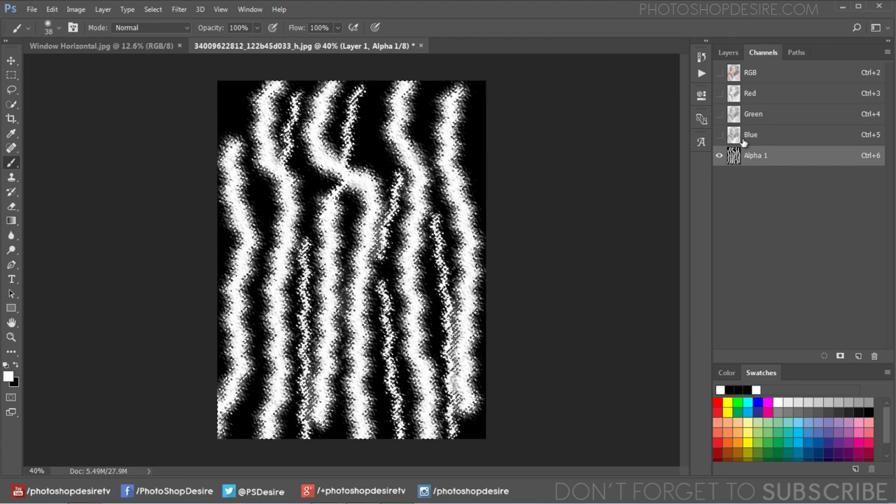
pyautogui.click(719, 73)
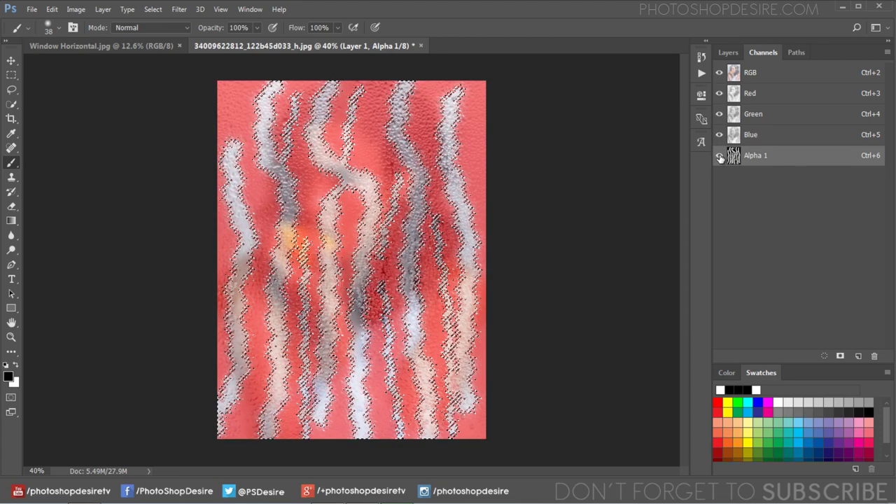
pyautogui.click(719, 155)
pyautogui.click(751, 73)
pyautogui.click(728, 53)
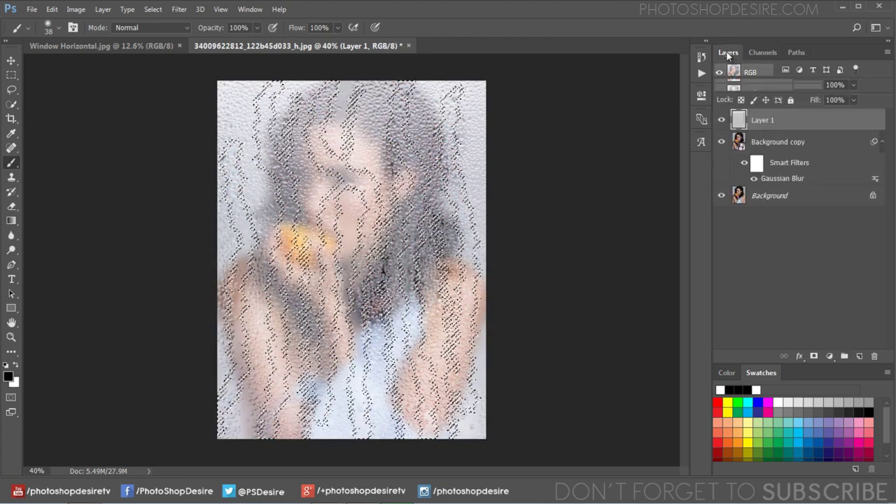
pyautogui.click(776, 143)
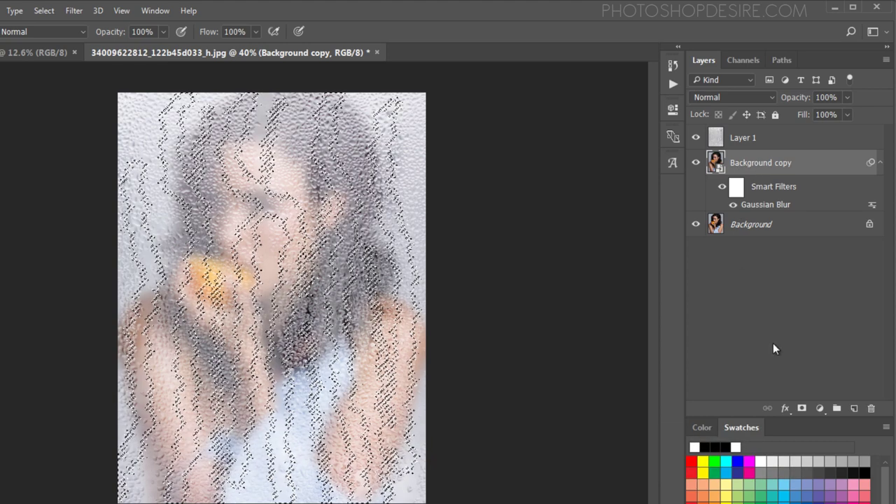
# Step: Add a layer mask to Background copy from the streak selection, toggling Layer 1 to check it
pyautogui.click(802, 409)
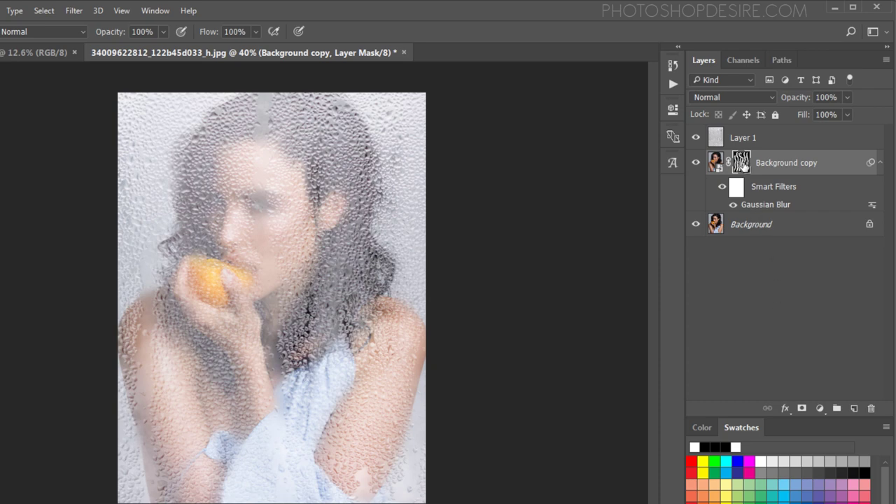
pyautogui.click(697, 138)
pyautogui.click(697, 138)
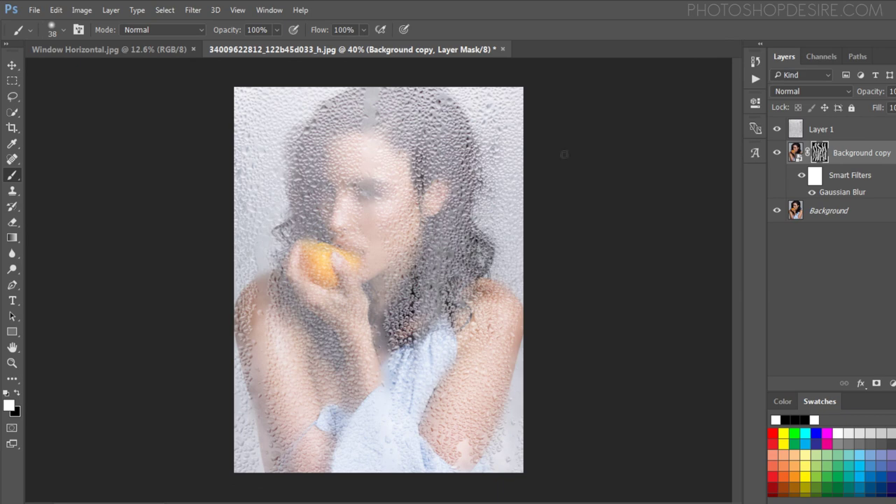
pyautogui.scroll(1, 380, 194)
pyautogui.scroll(1, 380, 194)
# Step: Invert the layer mask via Image > Adjustments > Invert and compare with the water-droplet layer hidden
pyautogui.click(81, 10)
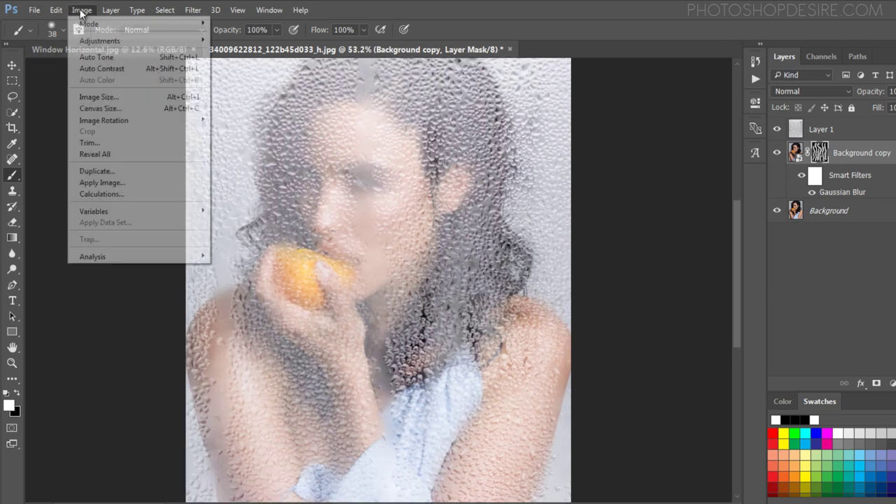
pyautogui.moveTo(100, 40)
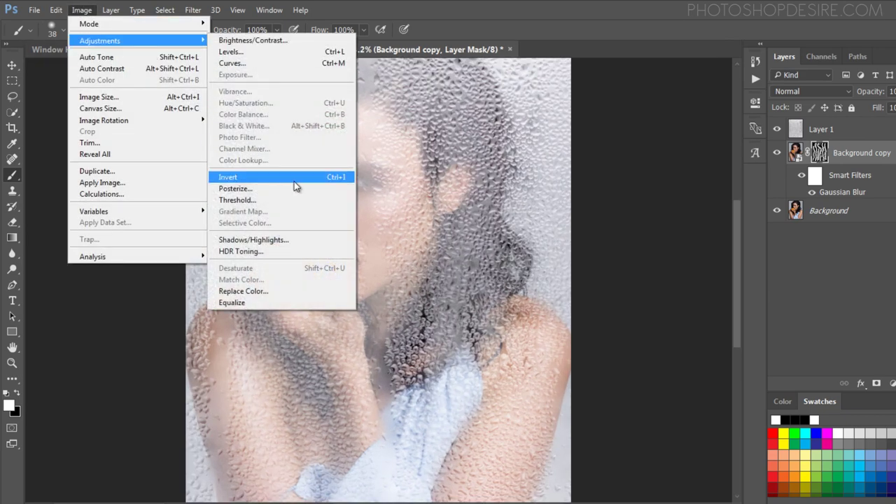
pyautogui.click(295, 181)
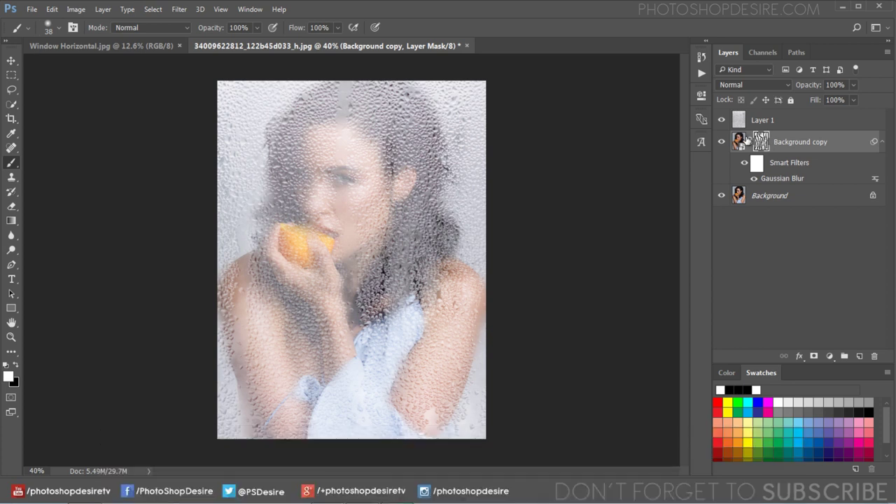
pyautogui.click(722, 120)
pyautogui.click(722, 121)
pyautogui.scroll(2, 652, 168)
# Step: Temporarily disable the layer mask to compare the result, then re-enable it
pyautogui.rightClick(756, 146)
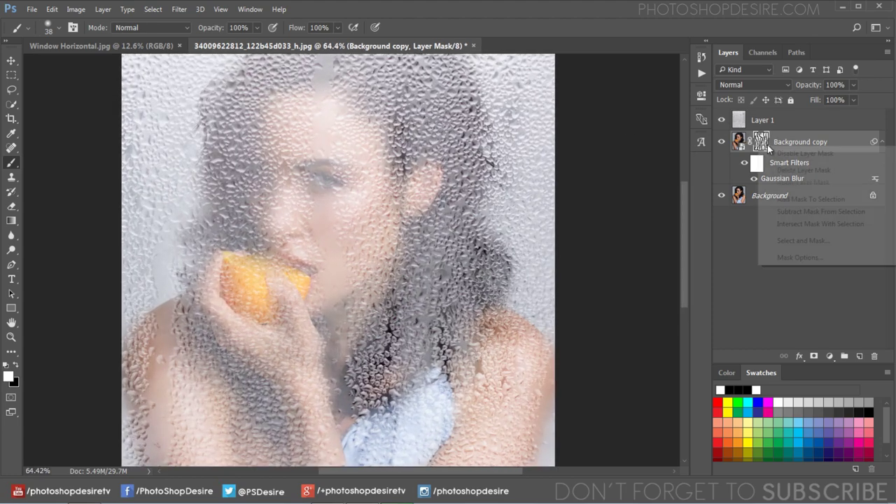
pyautogui.click(777, 155)
pyautogui.rightClick(765, 145)
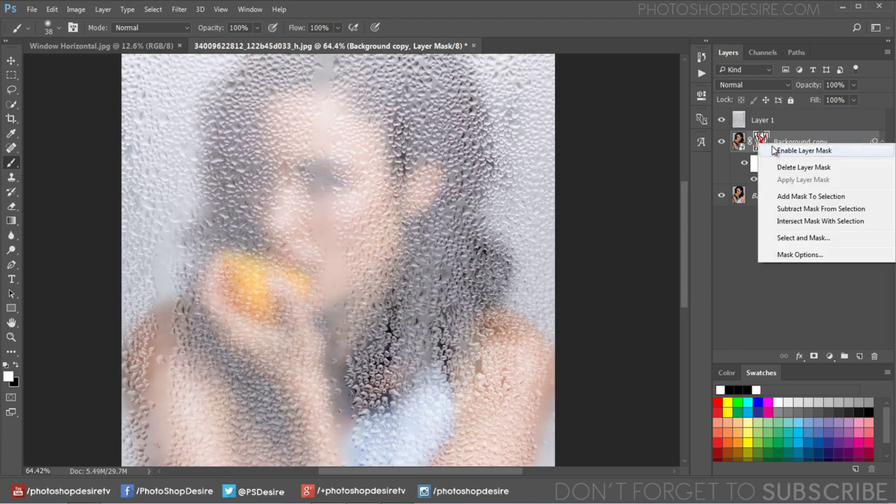
pyautogui.click(781, 149)
pyautogui.scroll(-2, 591, 152)
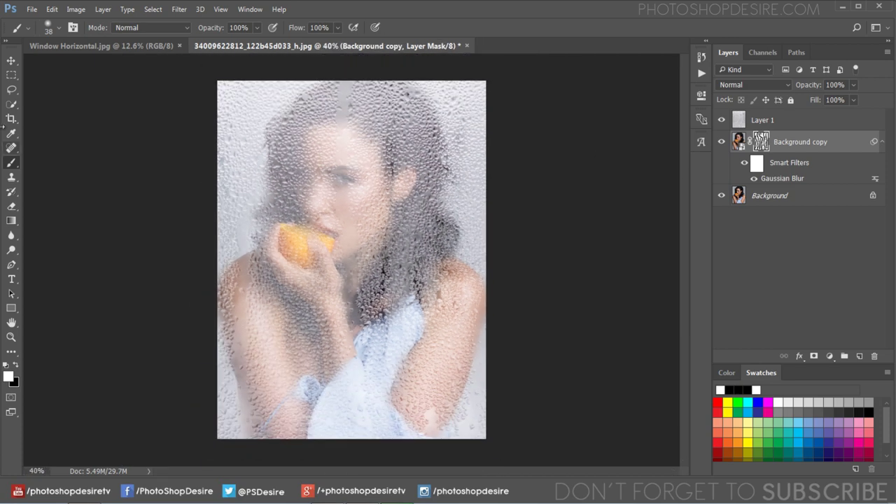
pyautogui.click(12, 60)
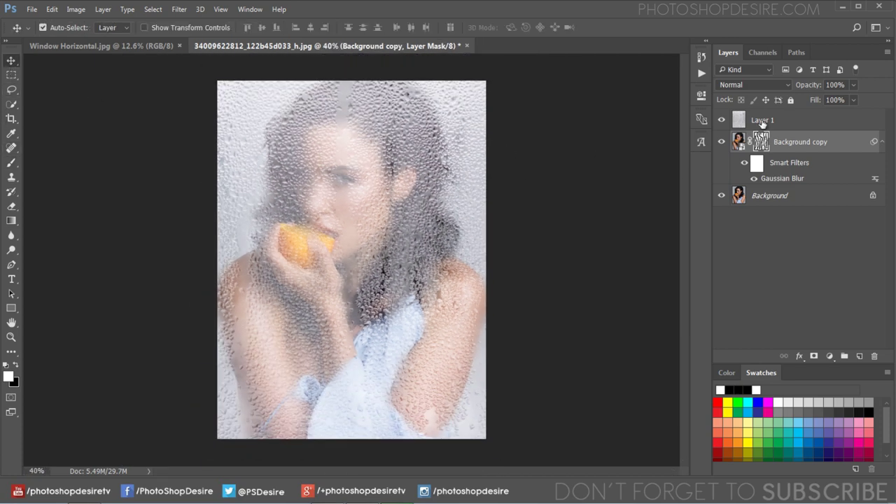
# Step: Select the water-drop texture Layer 1 in the Layers panel
pyautogui.click(762, 123)
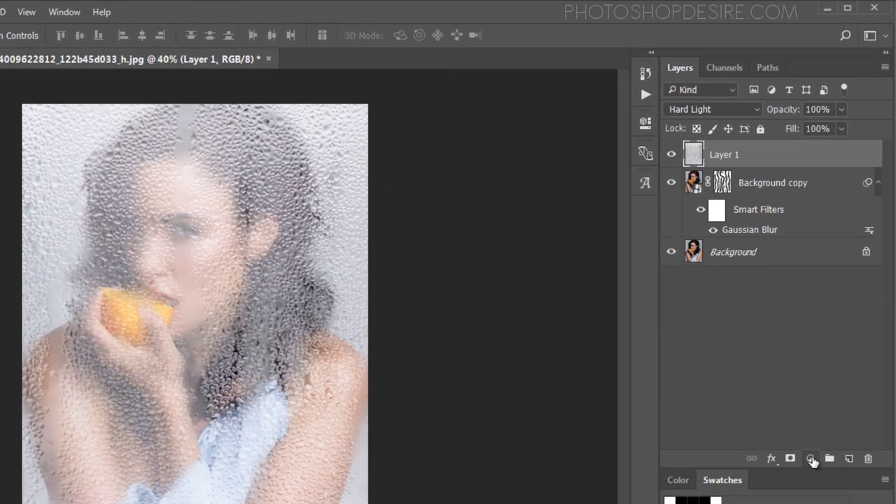
# Step: Add a Brightness/Contrast adjustment clipped to Layer 1 with Contrast 95 and Brightness -75
pyautogui.click(820, 418)
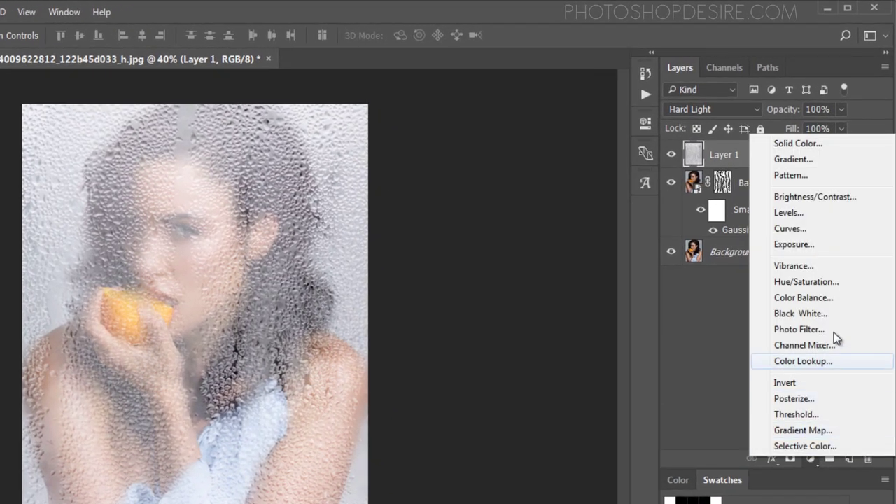
pyautogui.click(842, 200)
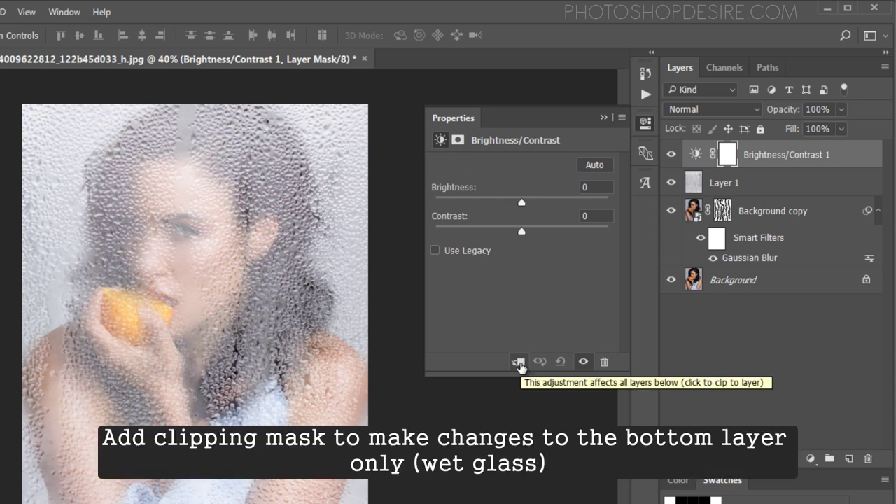
pyautogui.click(519, 363)
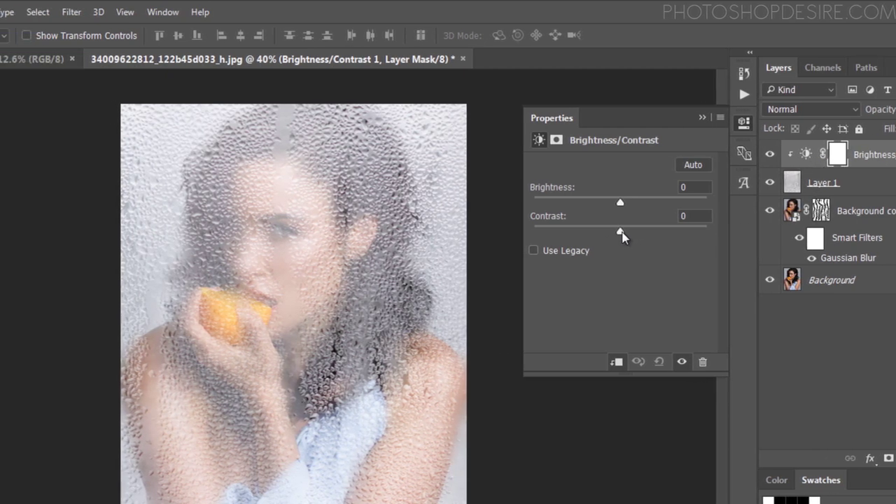
pyautogui.moveTo(645, 231); pyautogui.dragTo(727, 237)
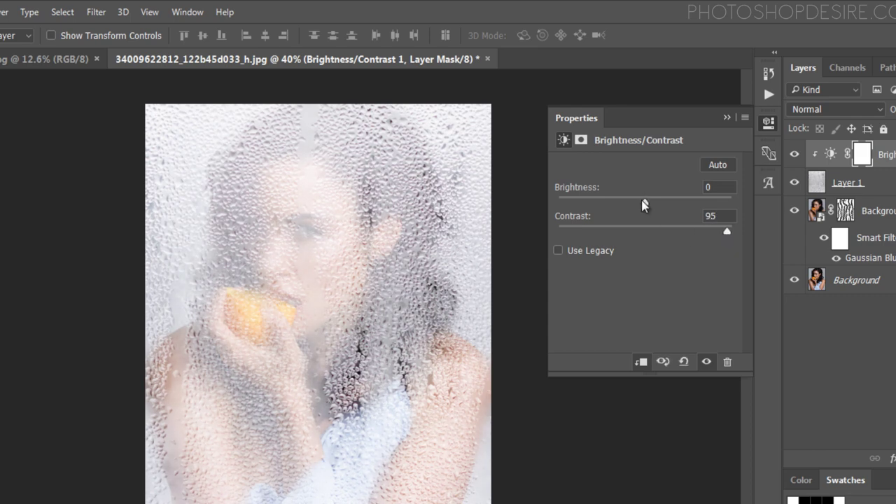
pyautogui.moveTo(645, 203); pyautogui.dragTo(602, 213)
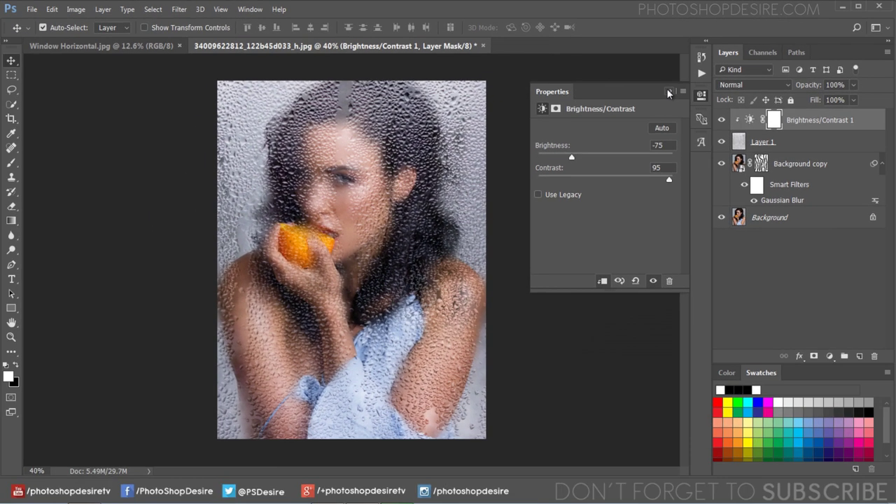
pyautogui.click(667, 88)
# Step: Nudge the water-drop texture slightly sideways and toggle it off and on to compare
pyautogui.click(758, 142)
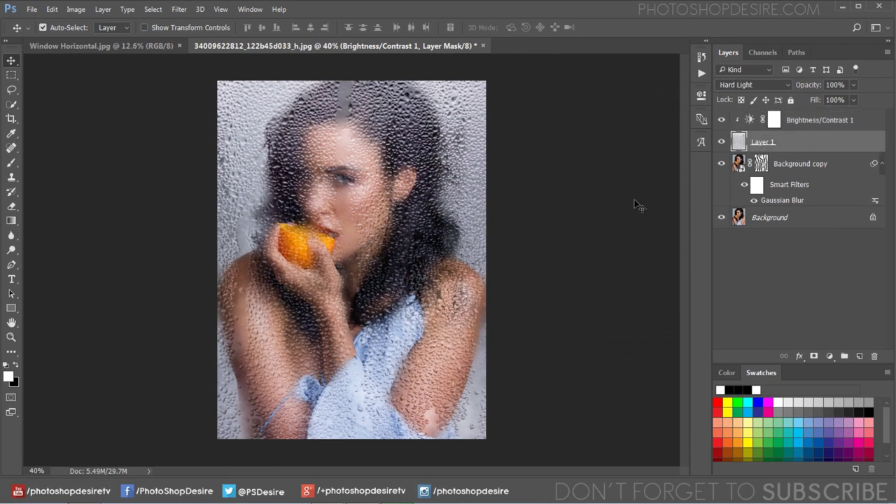
pyautogui.moveTo(390, 232); pyautogui.dragTo(393, 230)
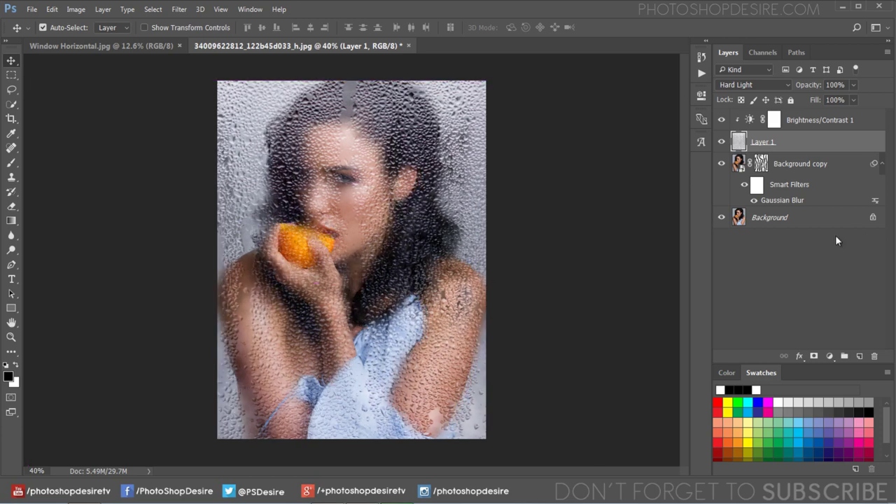
pyautogui.click(722, 142)
pyautogui.click(802, 121)
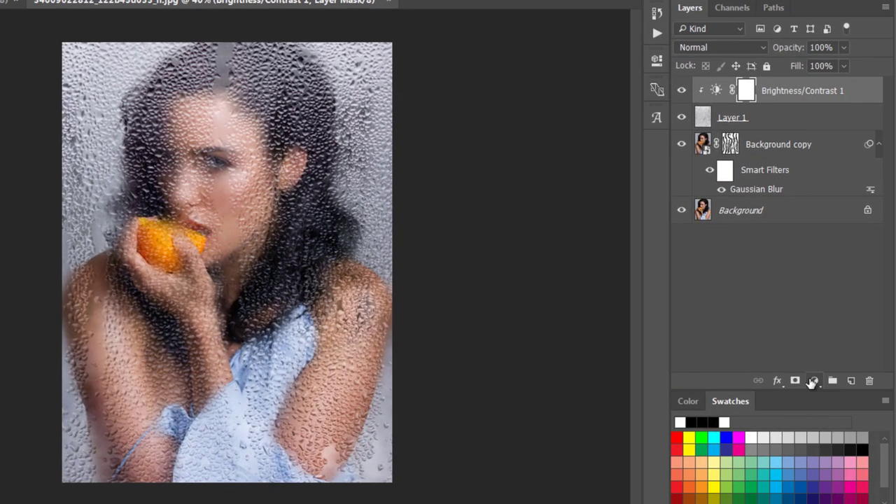
# Step: Add a Color Lookup adjustment using FallColors.look, clipped to the wet-glass layers
pyautogui.click(813, 381)
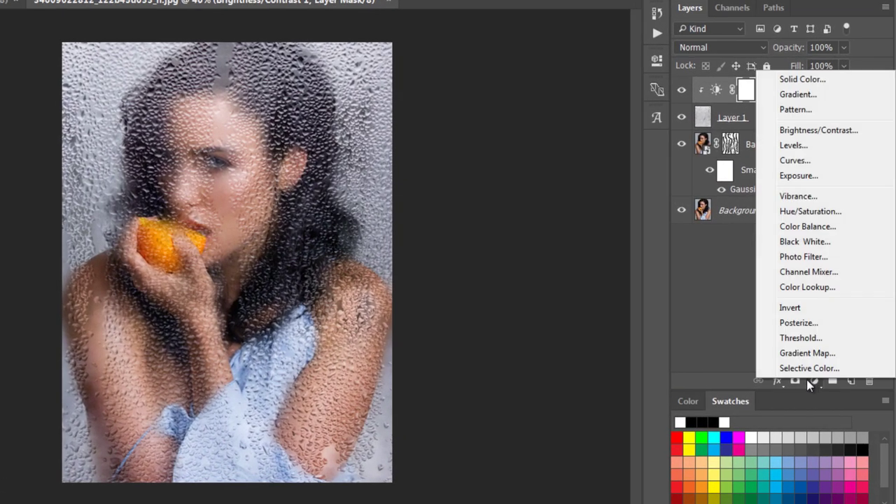
pyautogui.click(846, 288)
pyautogui.click(561, 101)
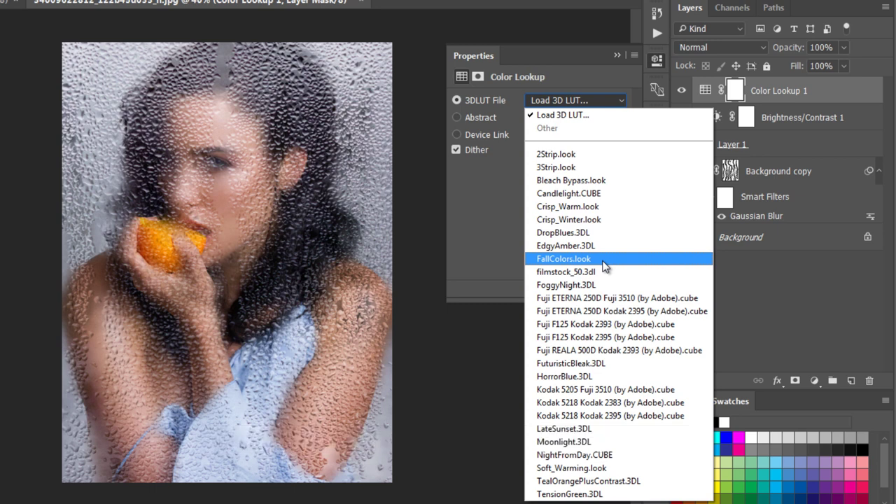
pyautogui.click(602, 260)
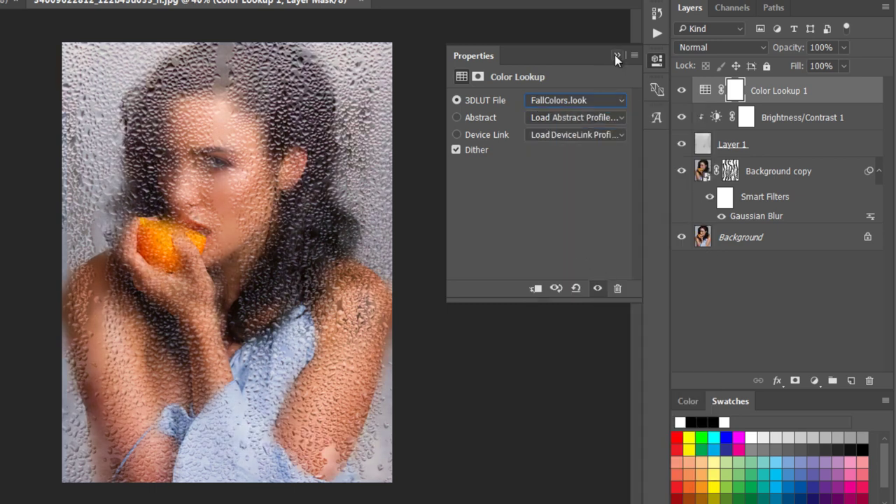
pyautogui.click(536, 289)
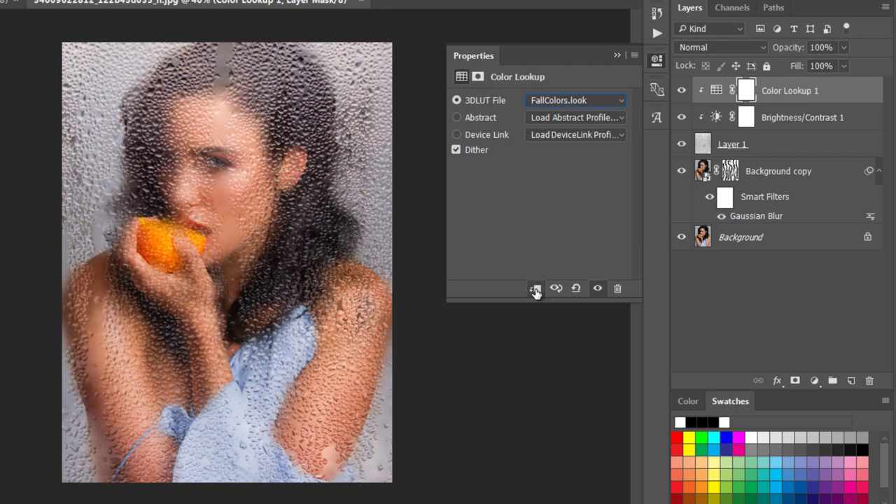
pyautogui.click(616, 55)
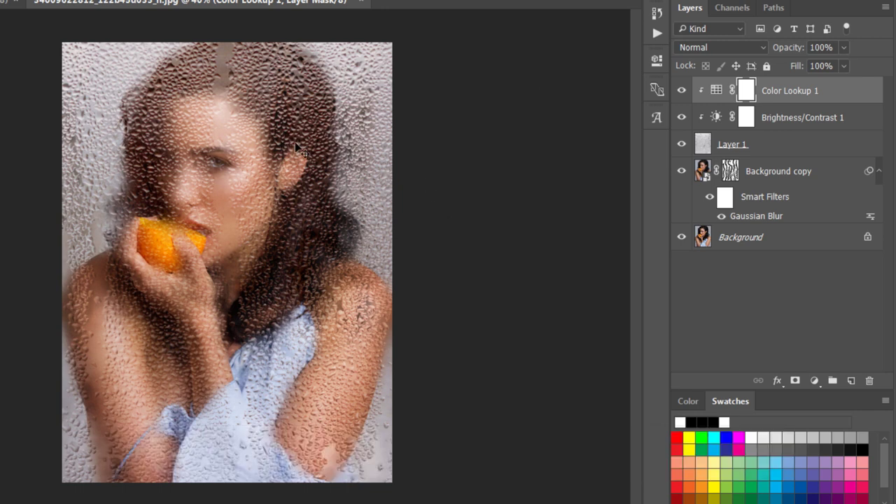
# Step: Add a clipped Crisp_Winter.look Color Lookup at about half opacity and compare it on and off
pyautogui.click(810, 382)
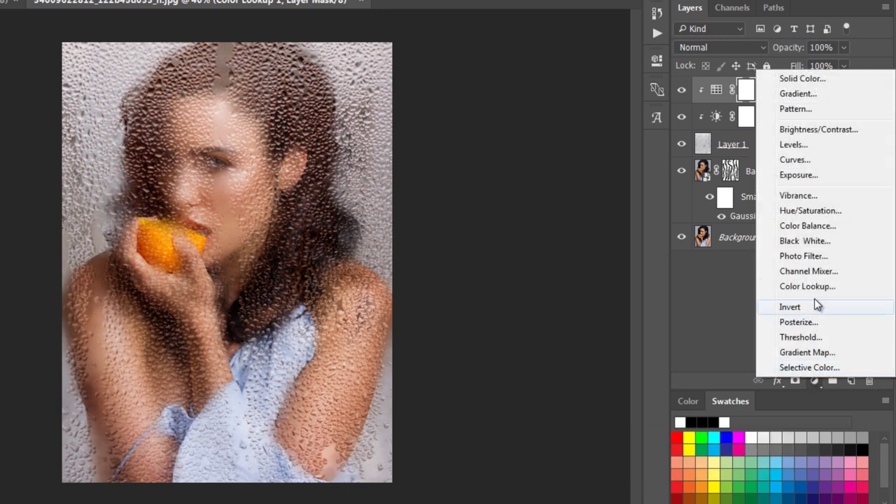
pyautogui.click(761, 286)
pyautogui.click(545, 102)
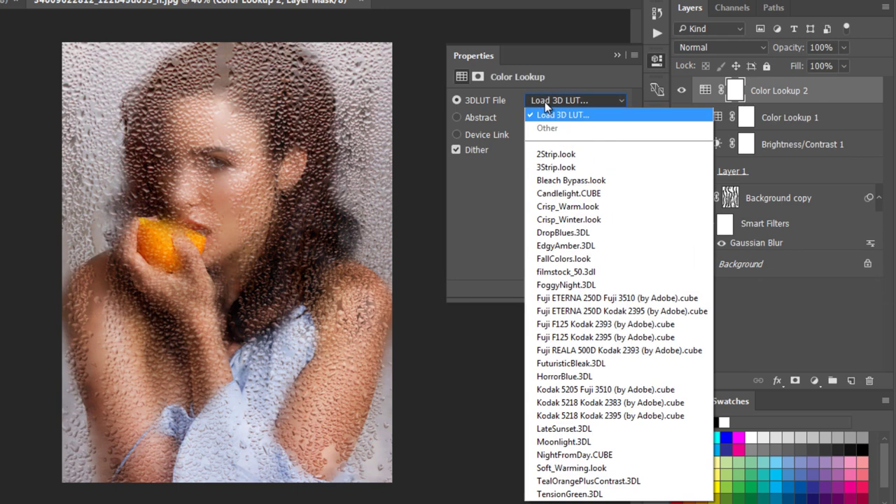
pyautogui.click(606, 221)
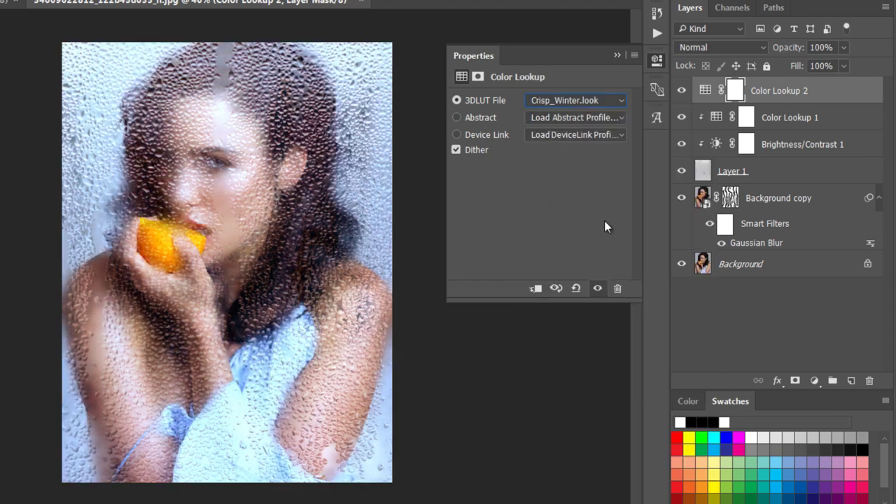
pyautogui.click(529, 292)
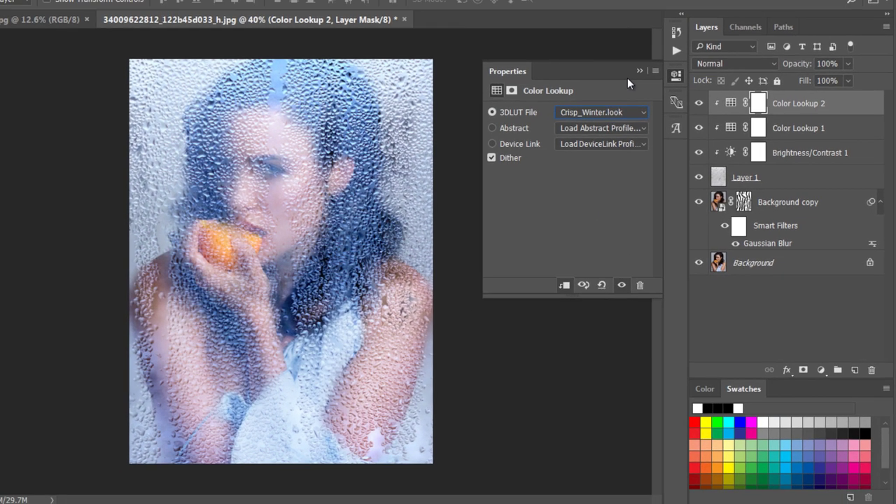
pyautogui.click(668, 90)
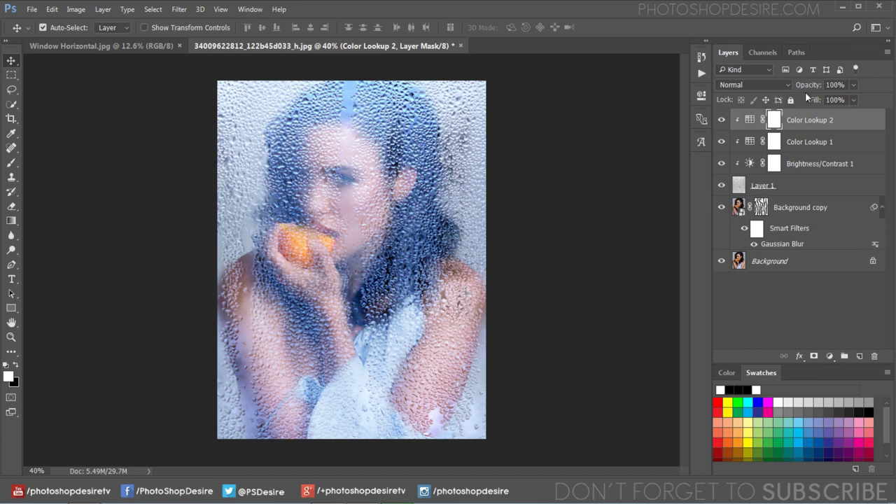
pyautogui.moveTo(806, 84); pyautogui.dragTo(778, 88)
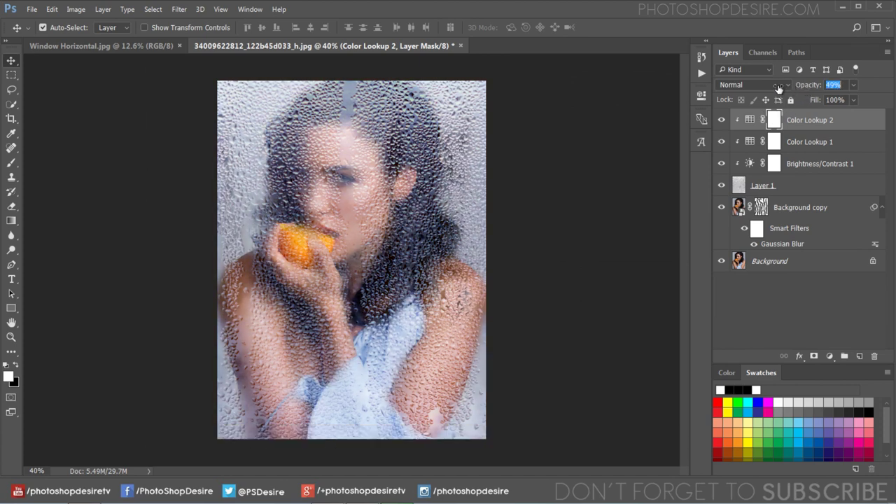
pyautogui.click(721, 120)
pyautogui.click(408, 231)
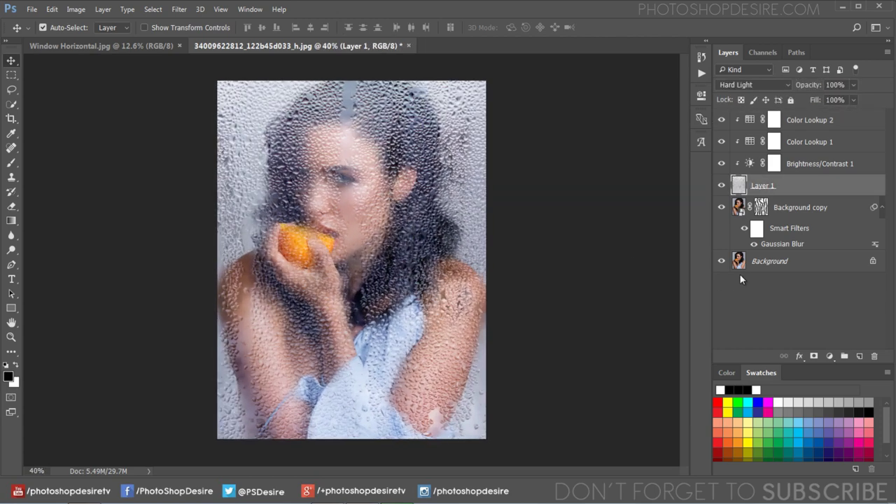
# Step: Compare the composite with the original photo, then lower Layer 1's opacity to 80%
pyautogui.keyDown('alt'); pyautogui.click(722, 262); pyautogui.keyUp('alt')
pyautogui.keyDown('alt'); pyautogui.click(721, 261); pyautogui.keyUp('alt')
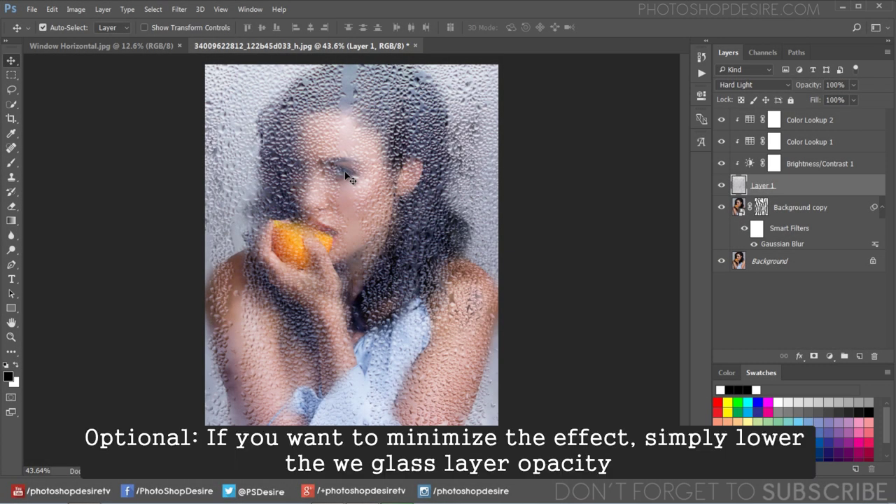
pyautogui.scroll(-2, 345, 172)
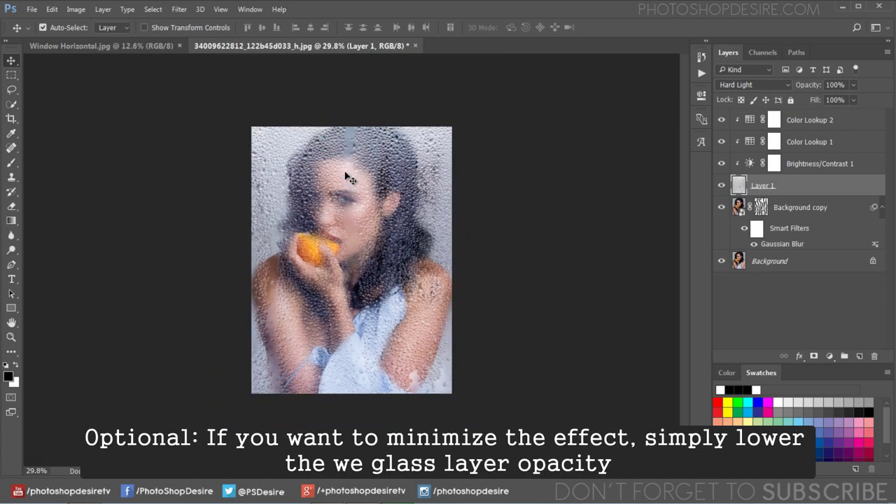
pyautogui.scroll(1, 345, 176)
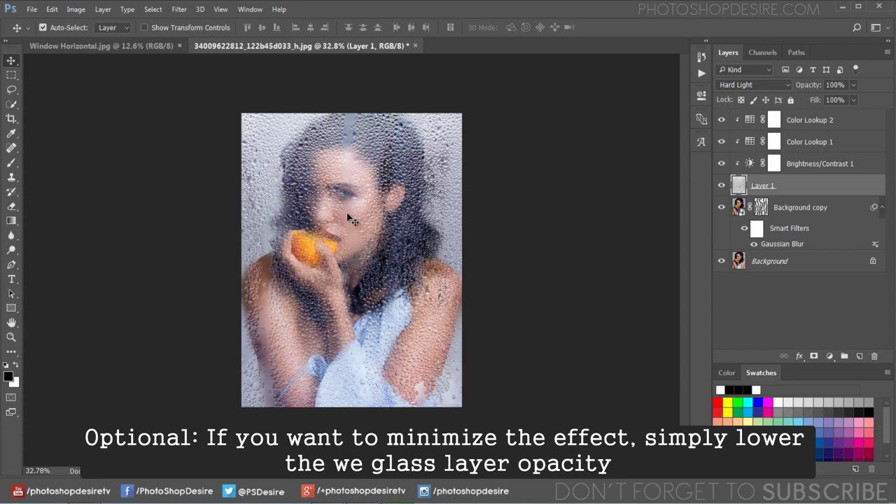
pyautogui.scroll(1, 356, 210)
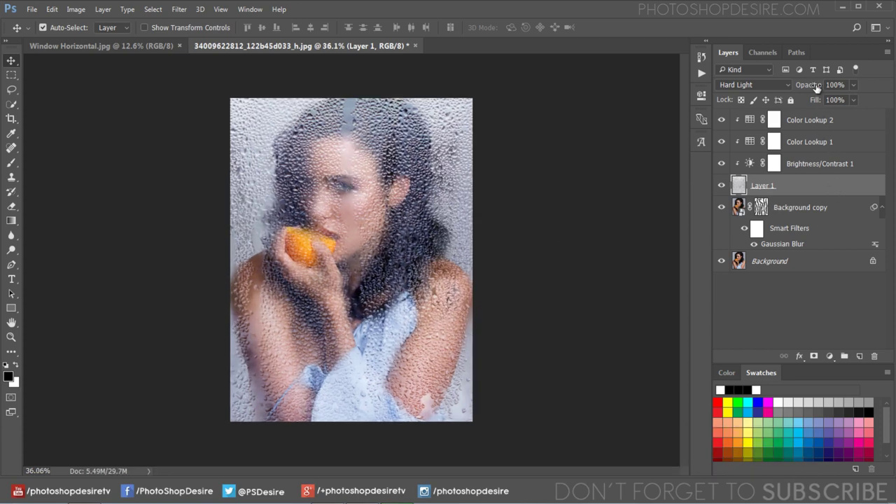
pyautogui.moveTo(813, 85)
pyautogui.mouseDown()
pyautogui.moveTo(795, 85)
pyautogui.moveTo(803, 84)
pyautogui.mouseUp()
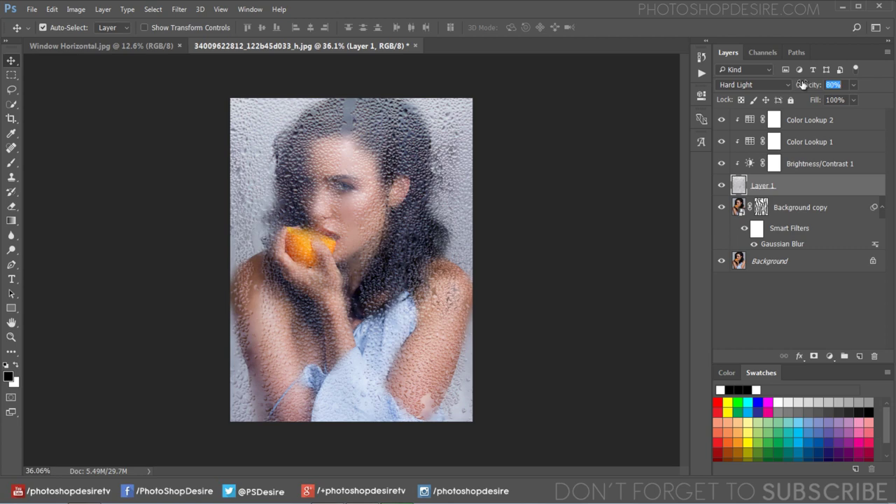
pyautogui.click(730, 316)
pyautogui.keyDown('alt'); pyautogui.click(722, 262); pyautogui.keyUp('alt')
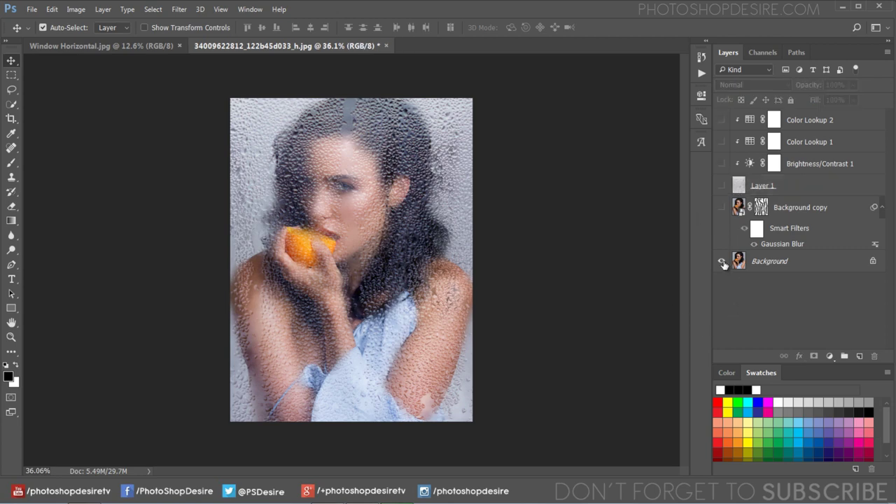
pyautogui.keyDown('alt'); pyautogui.click(723, 262); pyautogui.keyUp('alt')
pyautogui.keyDown('alt'); pyautogui.click(723, 262); pyautogui.keyUp('alt')
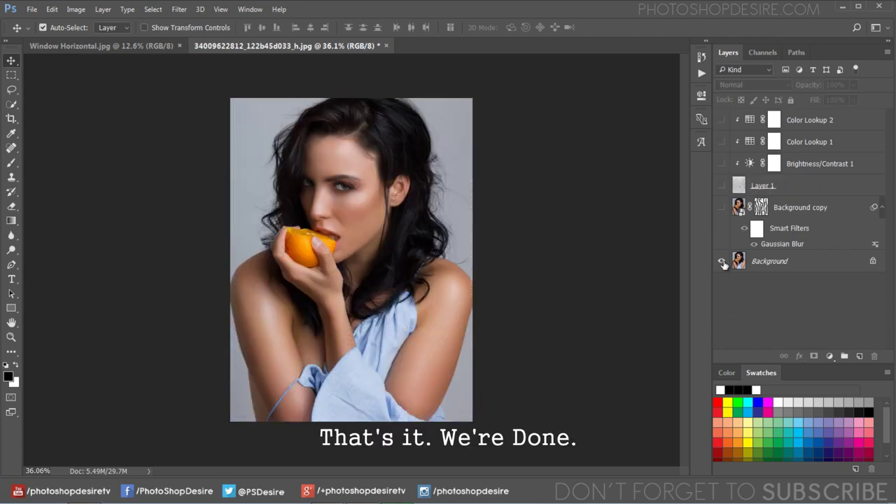
pyautogui.keyDown('alt'); pyautogui.click(723, 262); pyautogui.keyUp('alt')
pyautogui.keyDown('alt'); pyautogui.click(723, 262); pyautogui.keyUp('alt')
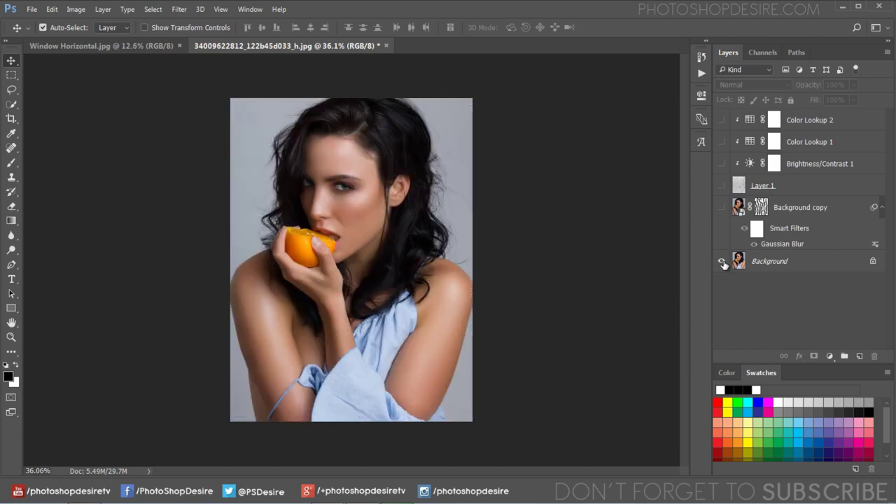
pyautogui.keyDown('alt'); pyautogui.click(723, 262); pyautogui.keyUp('alt')
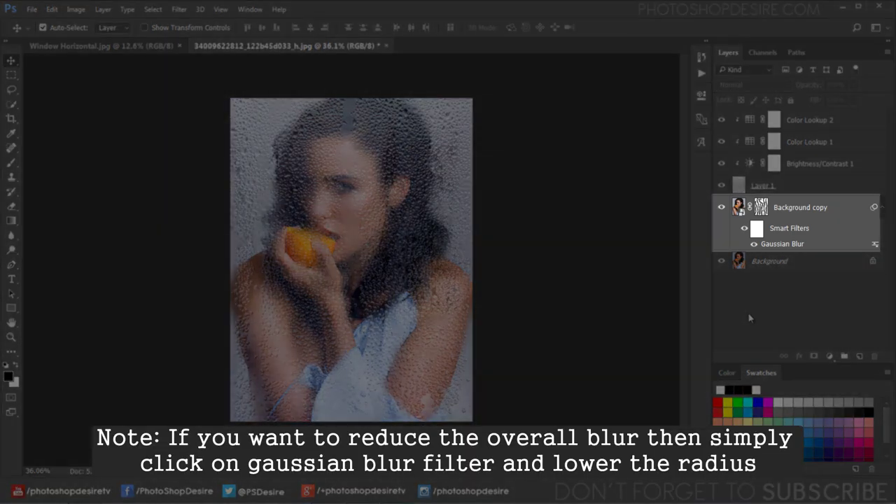